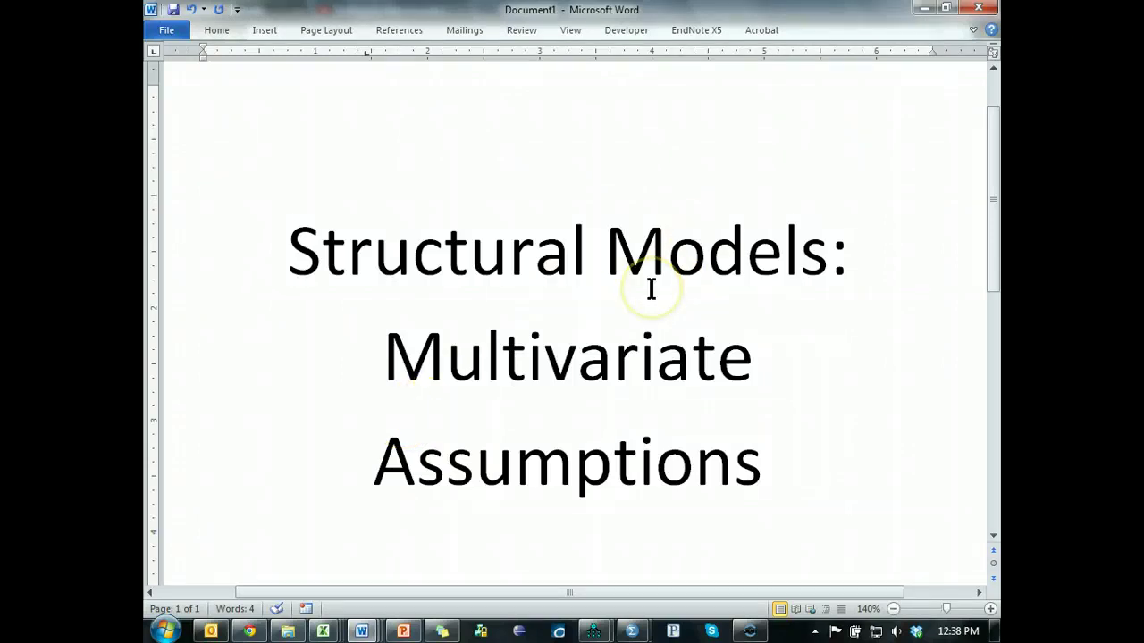
Switch from the Word title page to the Statwiki Guidelines page in Chrome
key("alt+Tab")
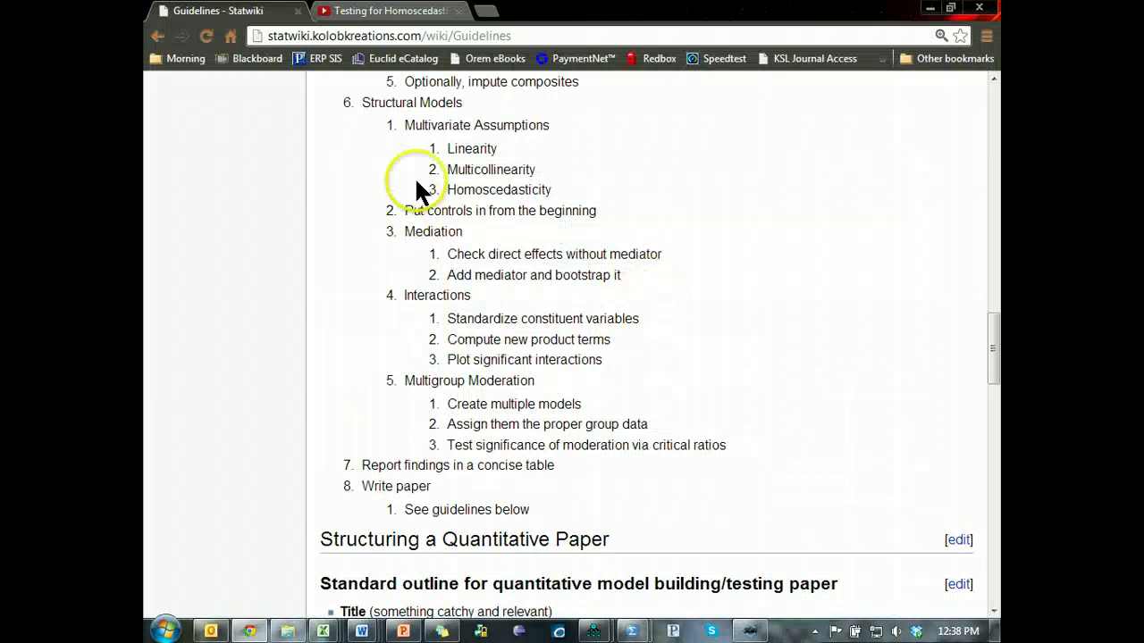
left_click(446, 148)
left_click_drag(446, 148, 577, 191)
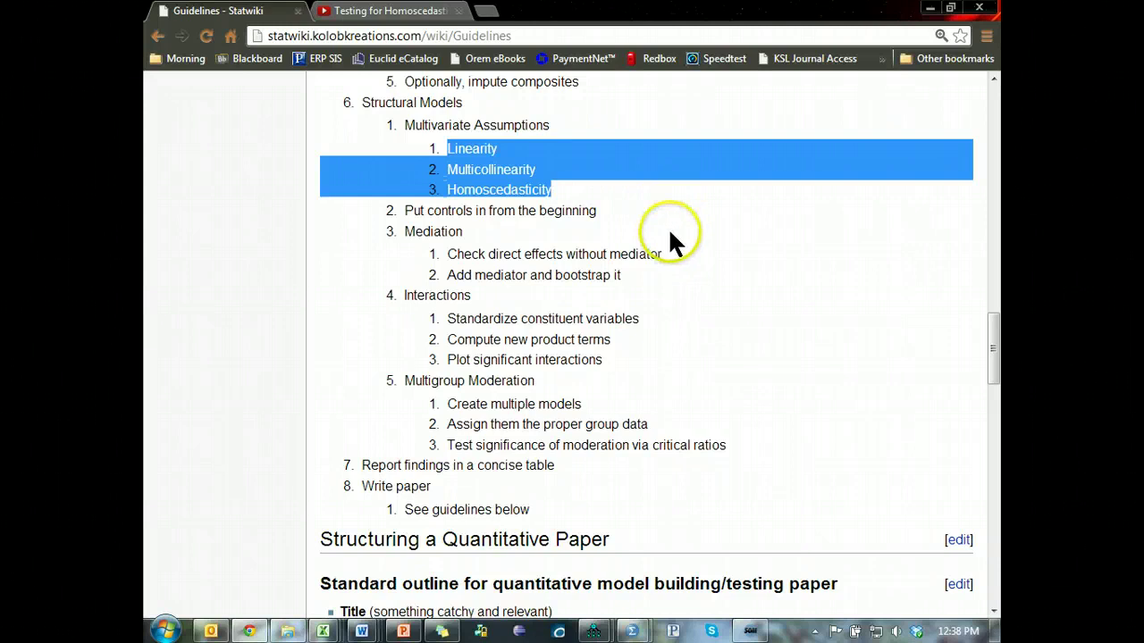
left_click(572, 194)
double_click(479, 188)
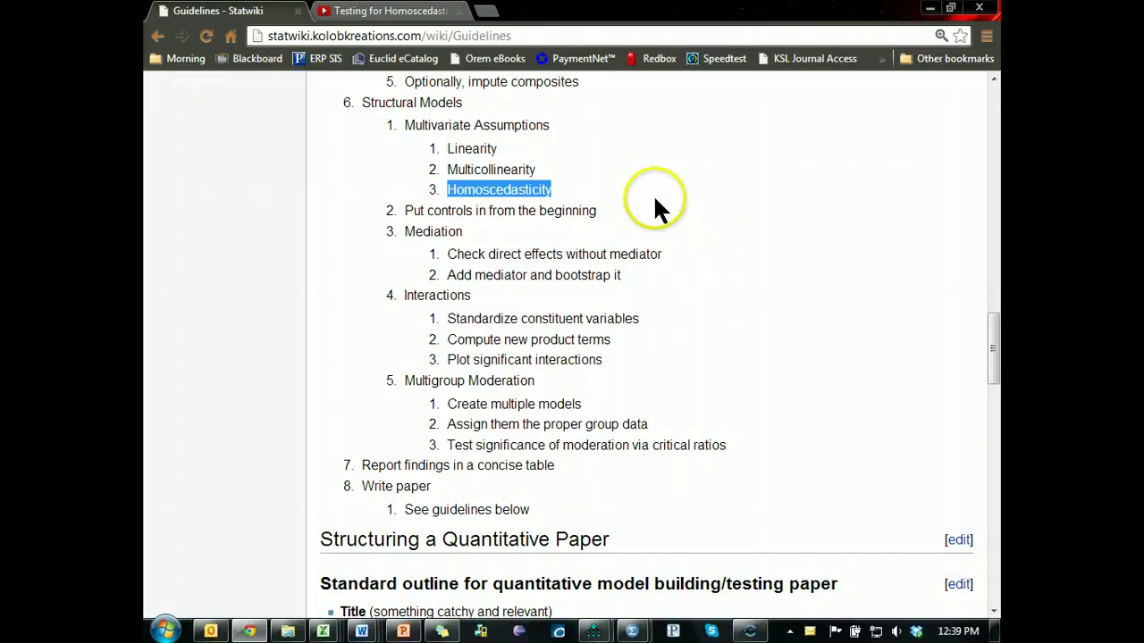
Highlight Homoscedasticity under Multivariate Assumptions on the Statwiki page
left_click(582, 190)
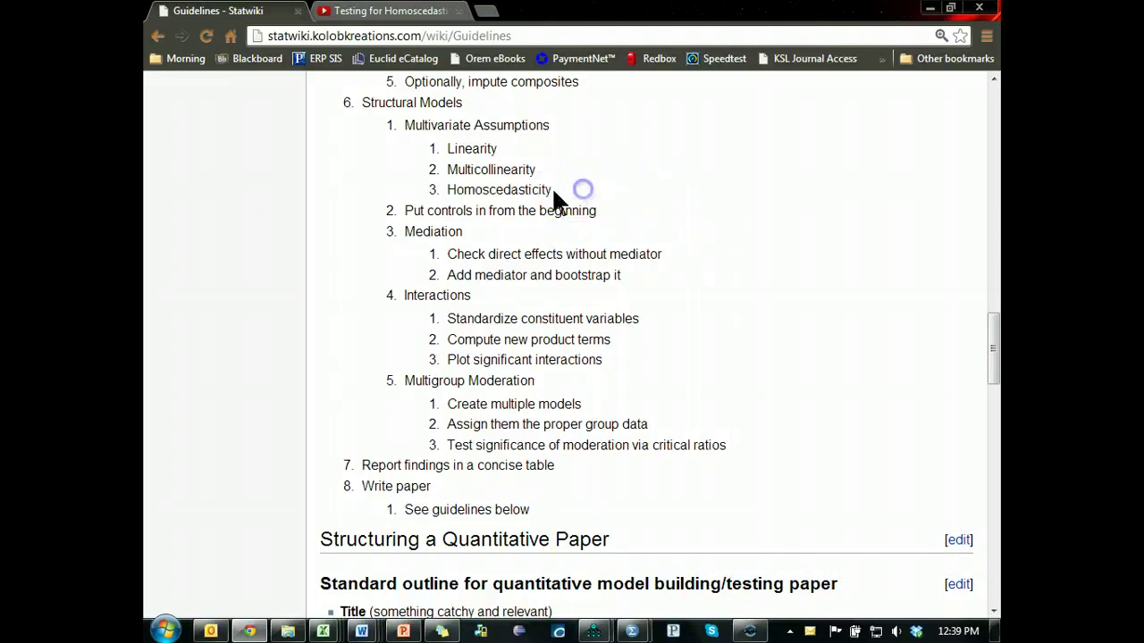
double_click(454, 188)
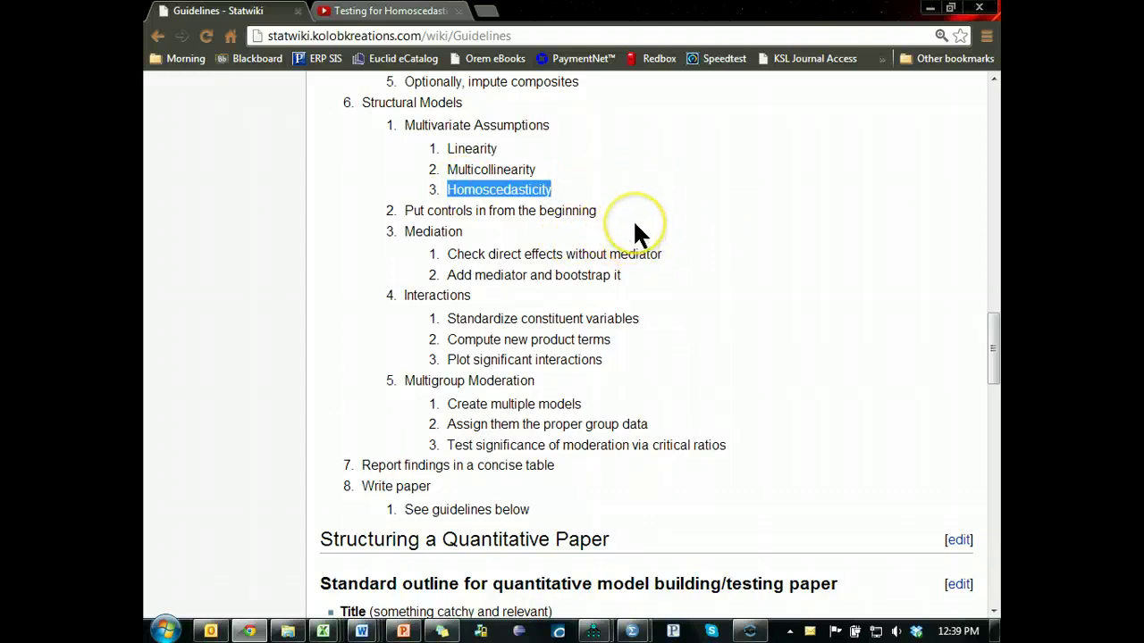
left_click(569, 198)
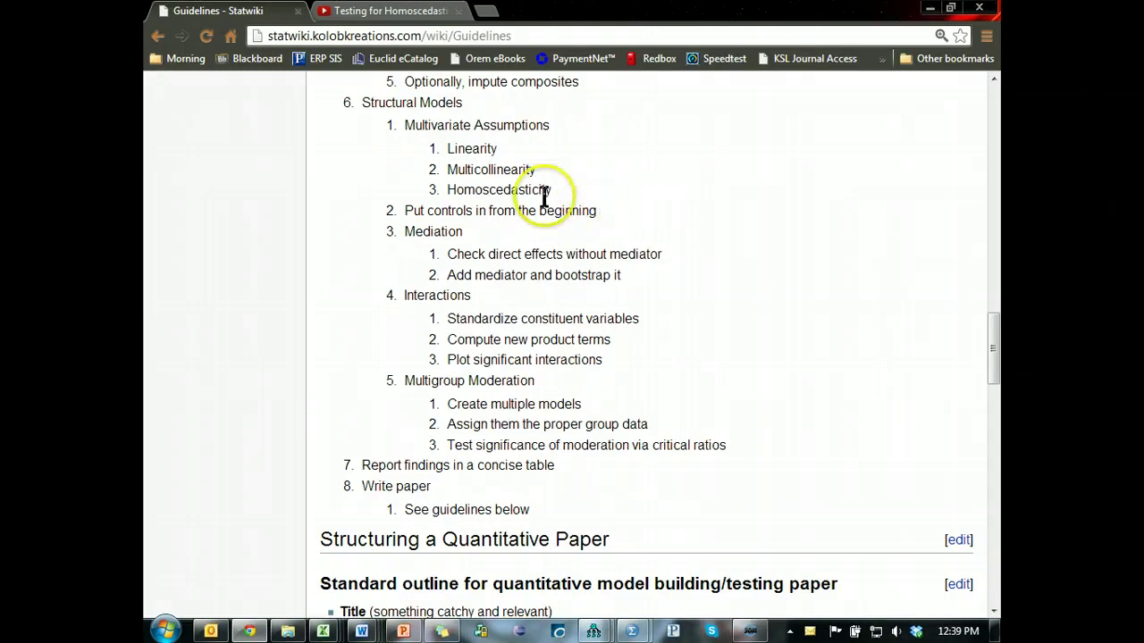
double_click(525, 191)
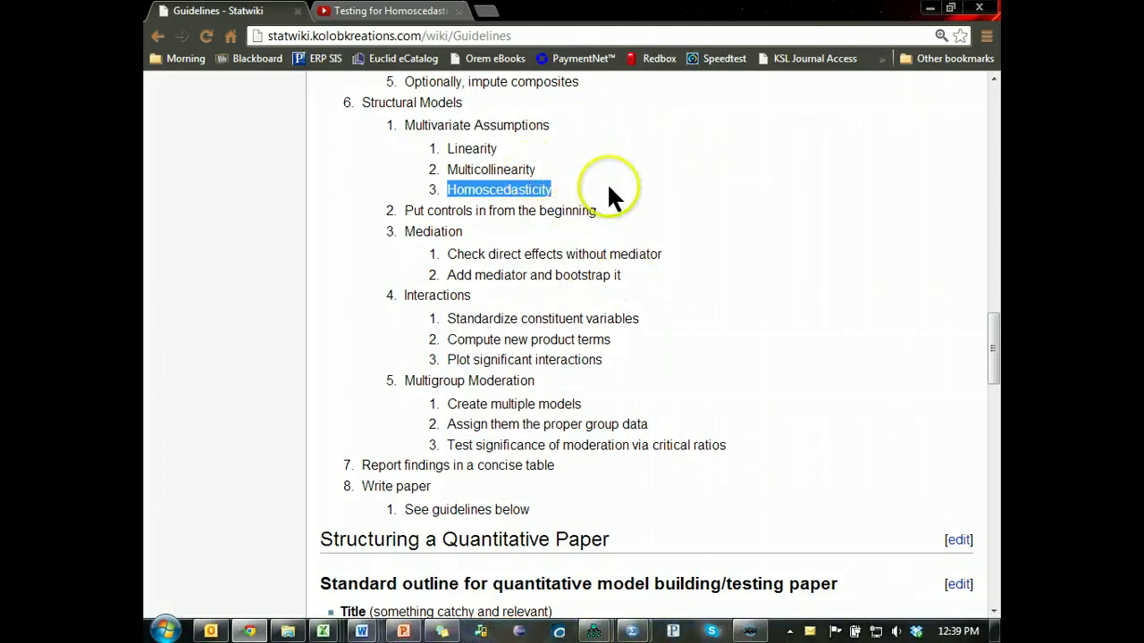
Highlight Linearity and Multicollinearity, then bring up the window switcher
double_click(451, 149)
double_click(487, 170)
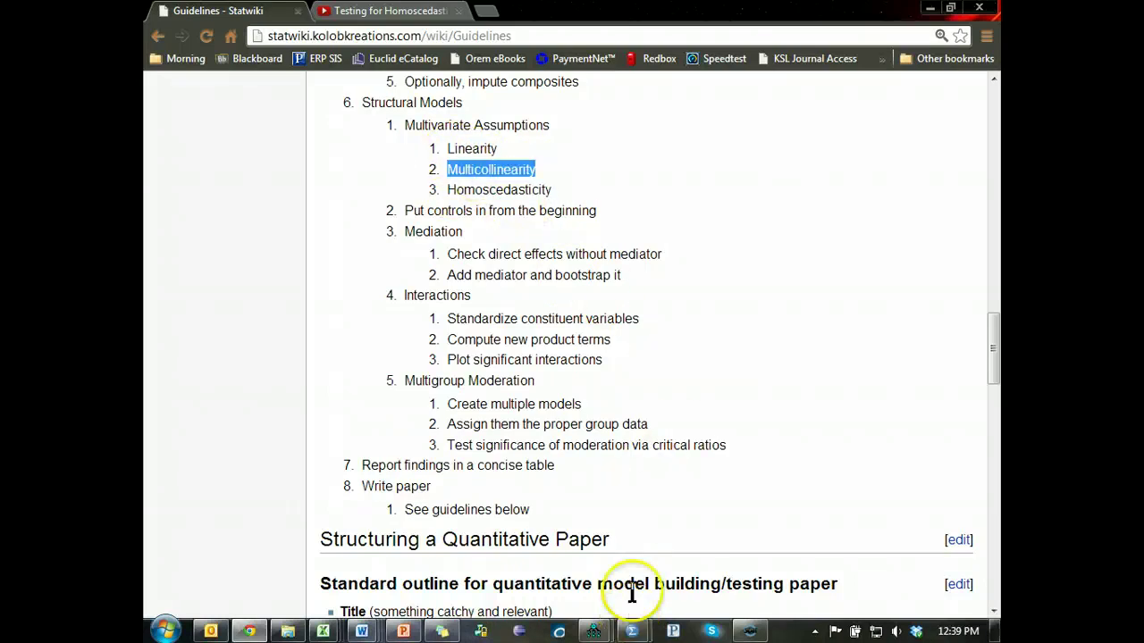
double_click(466, 150)
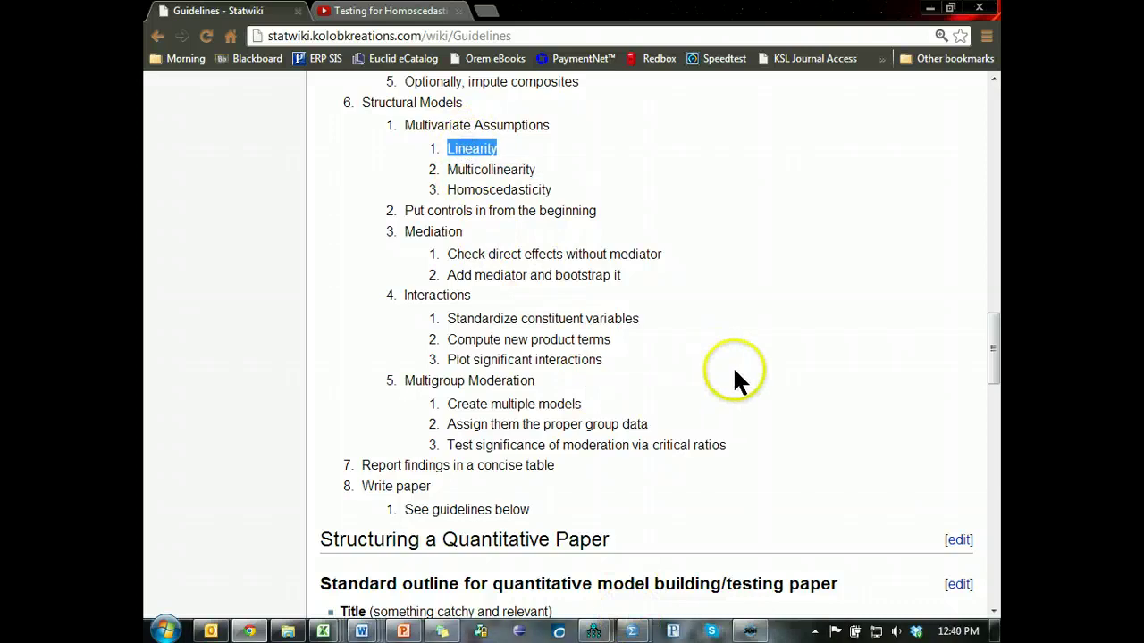
key("alt+Tab")
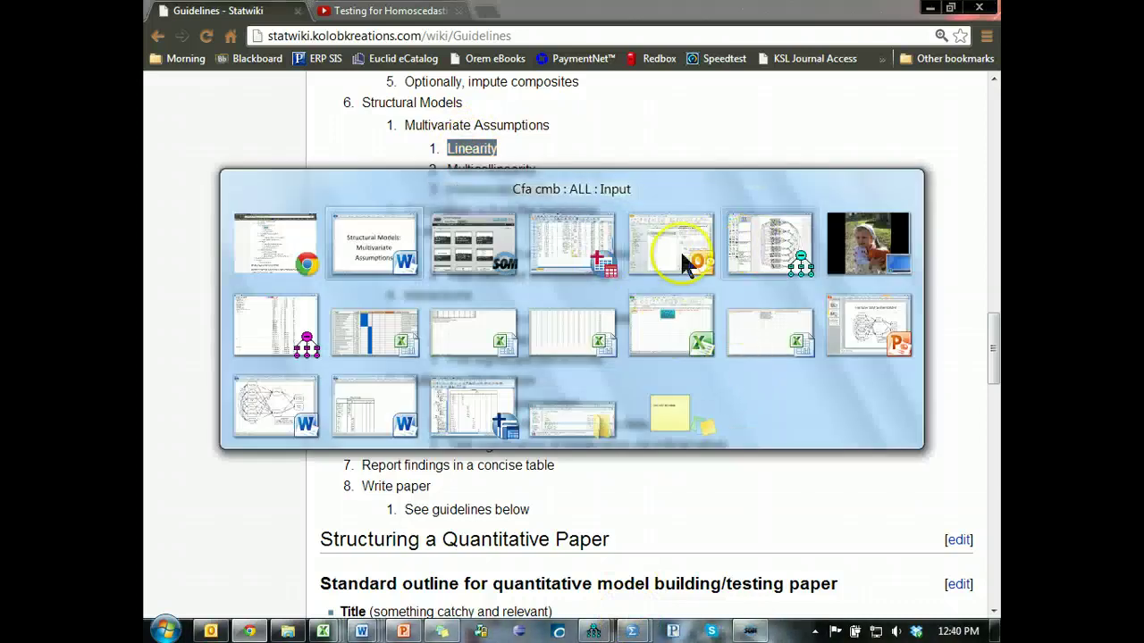
Show and select the structural model diagram in Capstone Example Model.docx, then bring up the window switcher
left_click(272, 401)
left_click(540, 248)
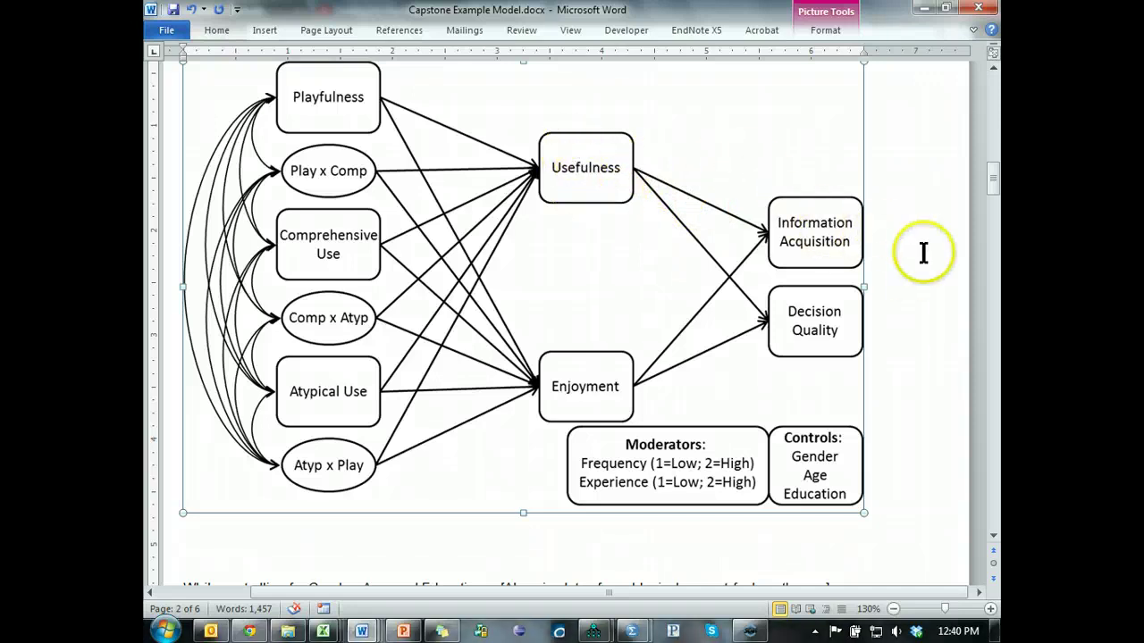
key("alt+Tab")
key("alt+Tab")
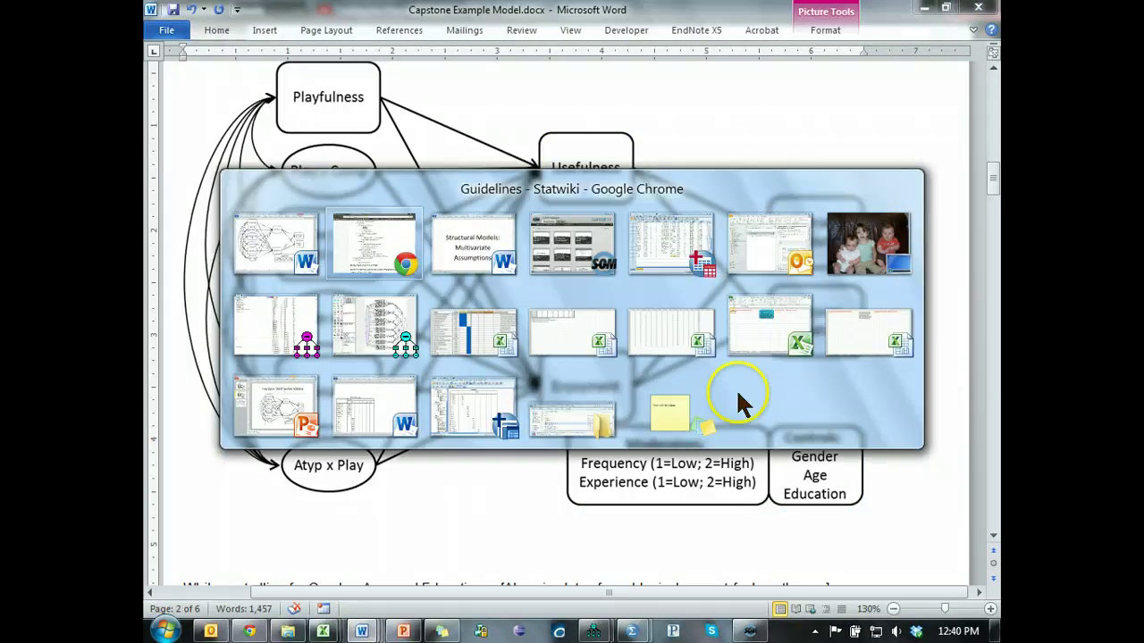
Open the YouTube SEM Series_C.sav dataset in SPSS from the Statwiki data folder
left_click(690, 243)
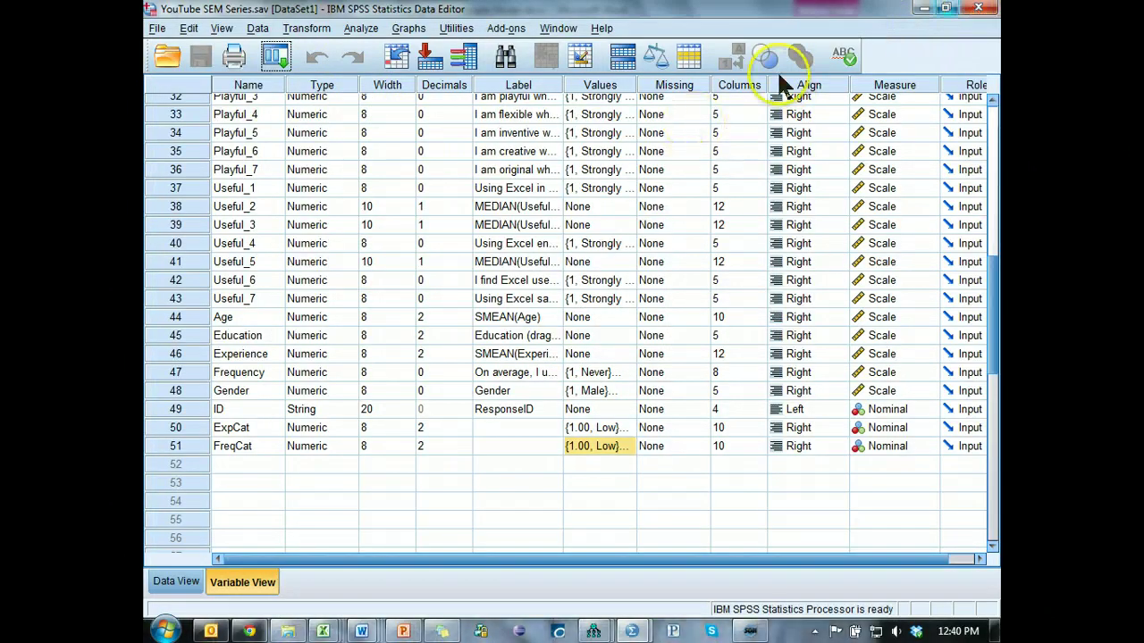
left_click(161, 30)
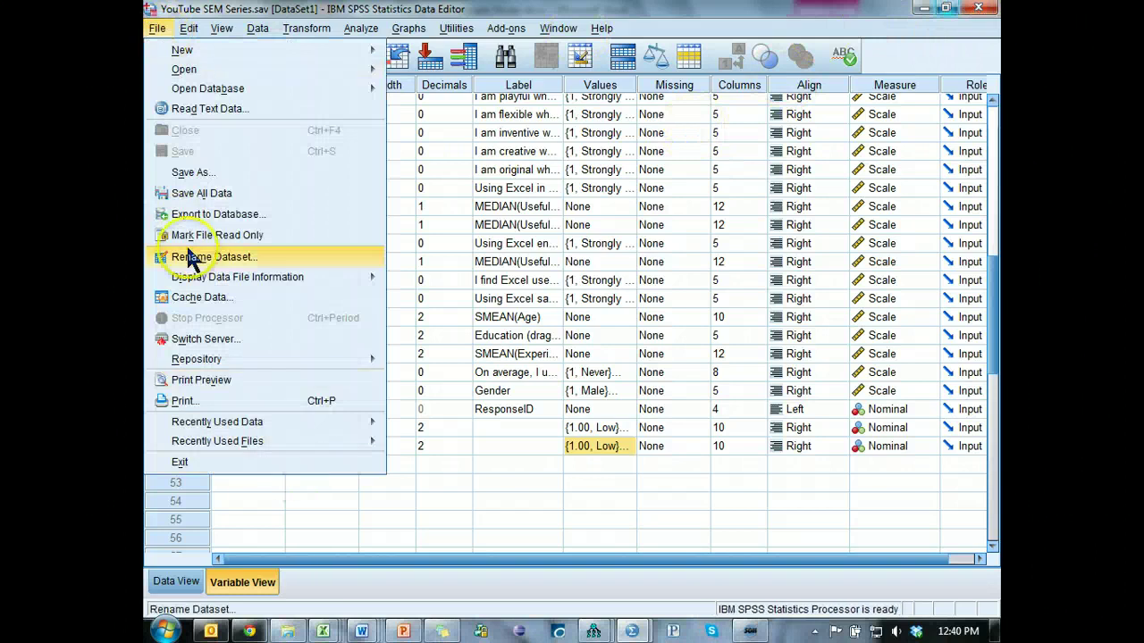
mouse_move(371, 71)
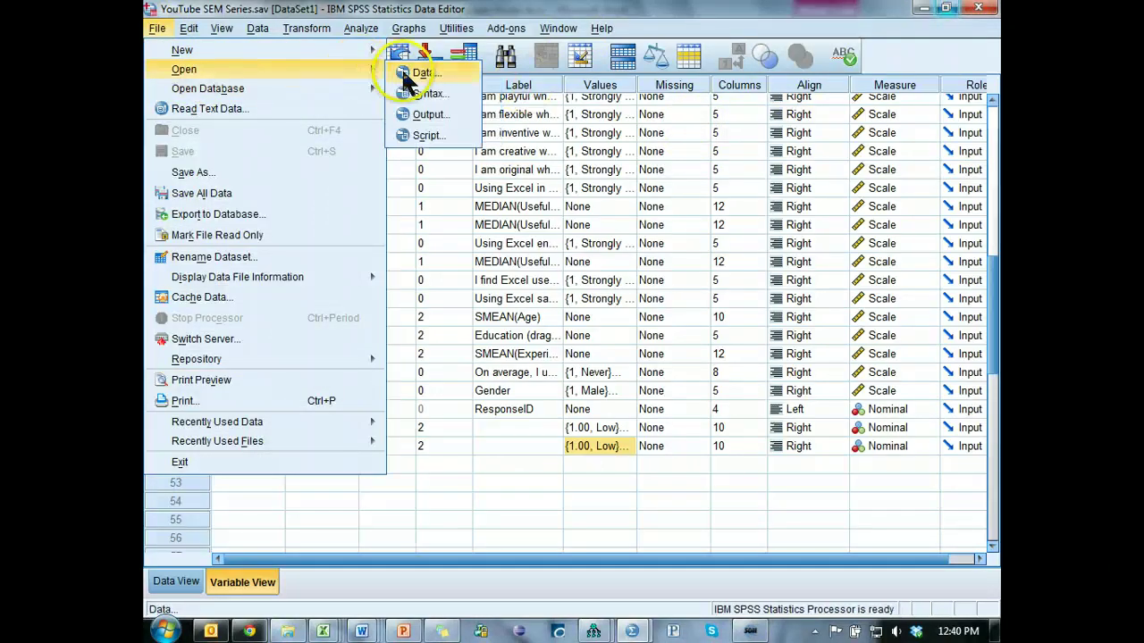
left_click(420, 71)
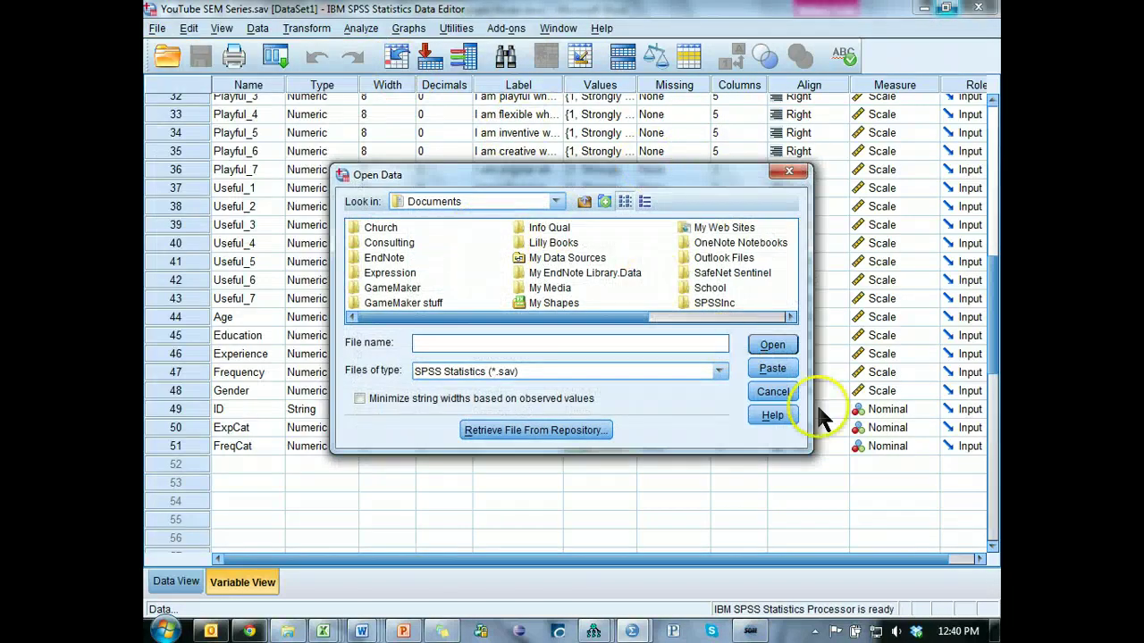
left_click(773, 391)
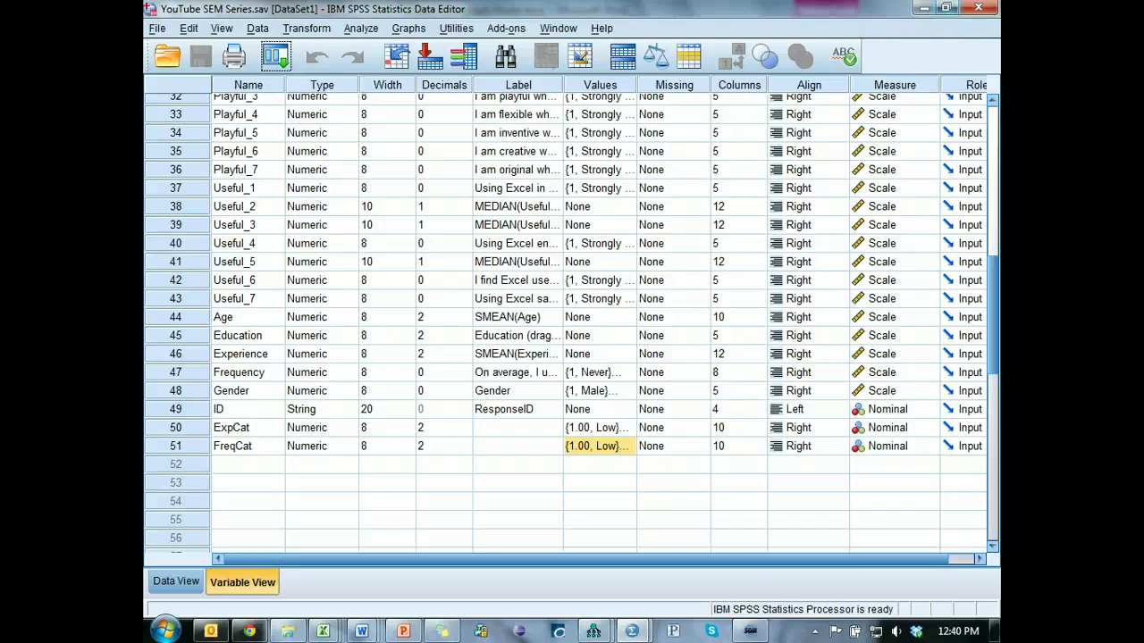
left_click(288, 632)
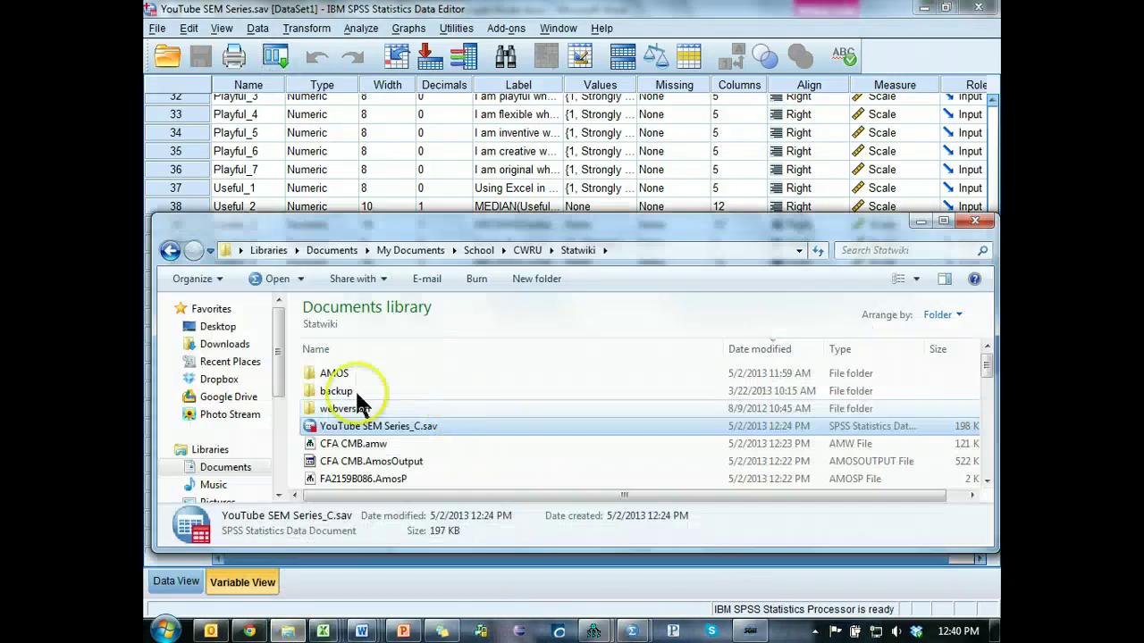
double_click(407, 426)
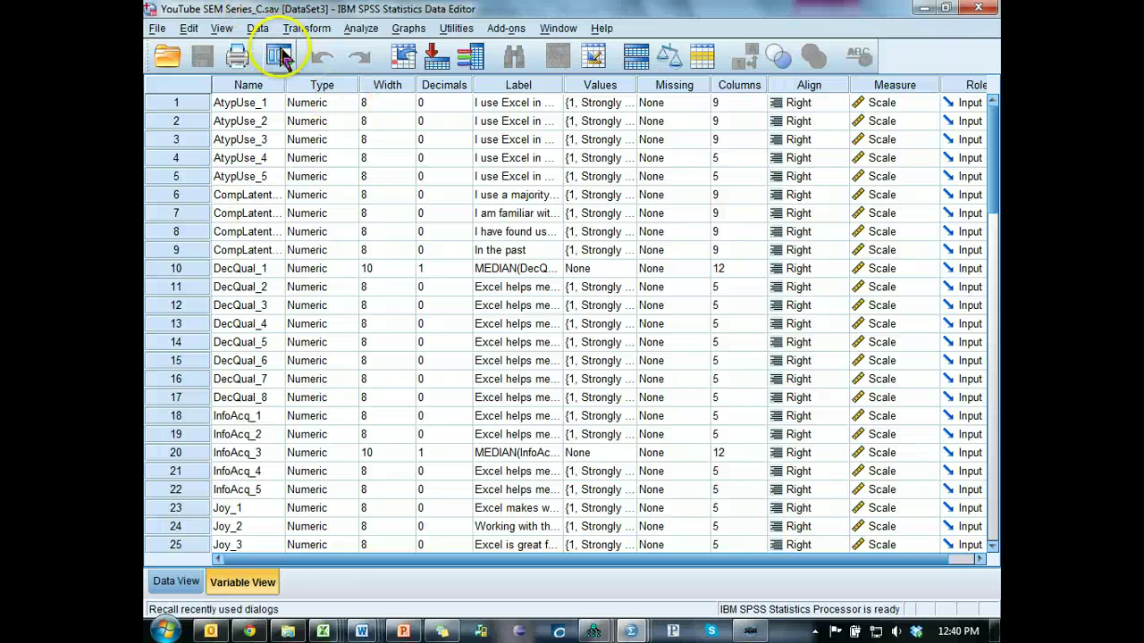
Set up Curve Estimation with InfoAcq as dependent and Useful as independent
left_click(362, 31)
mouse_move(384, 109)
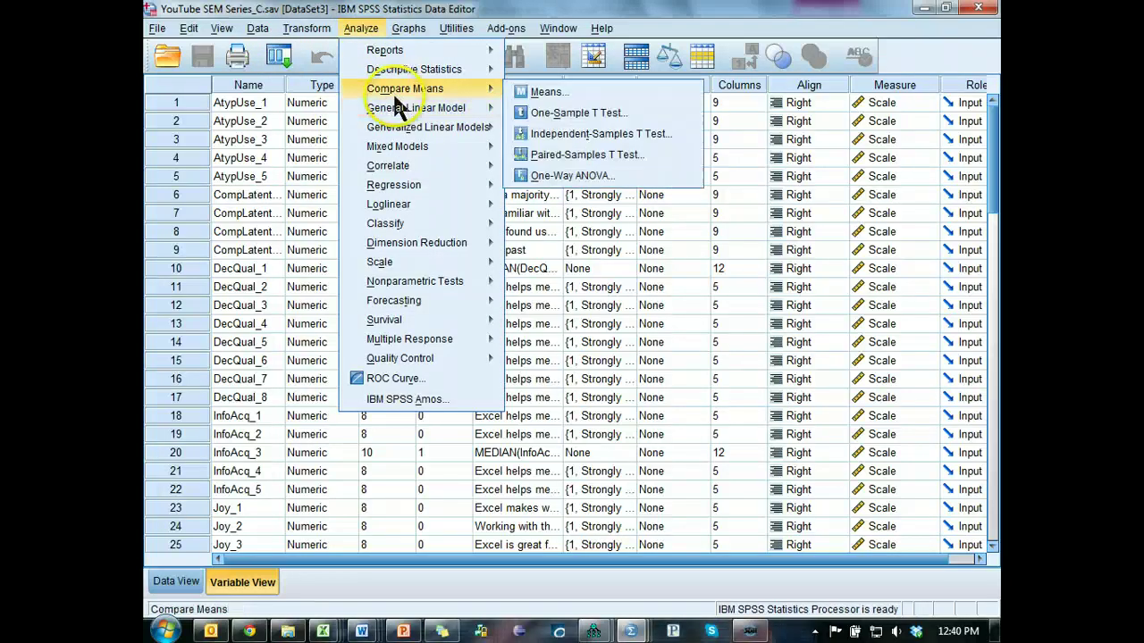
mouse_move(408, 184)
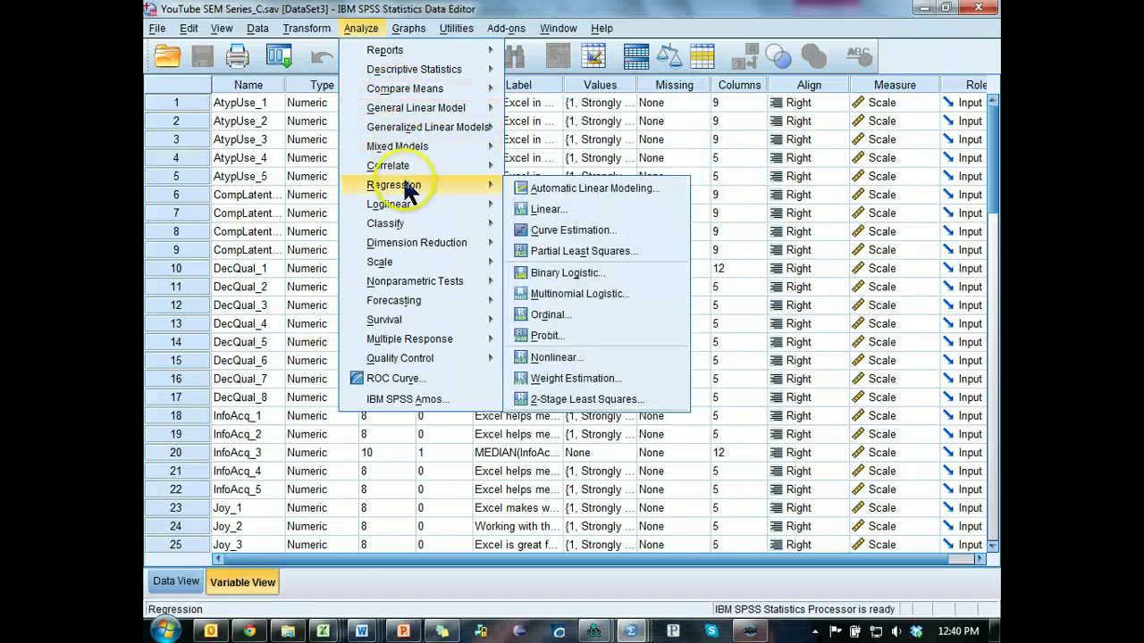
left_click(635, 230)
left_click_drag(434, 211, 370, 421)
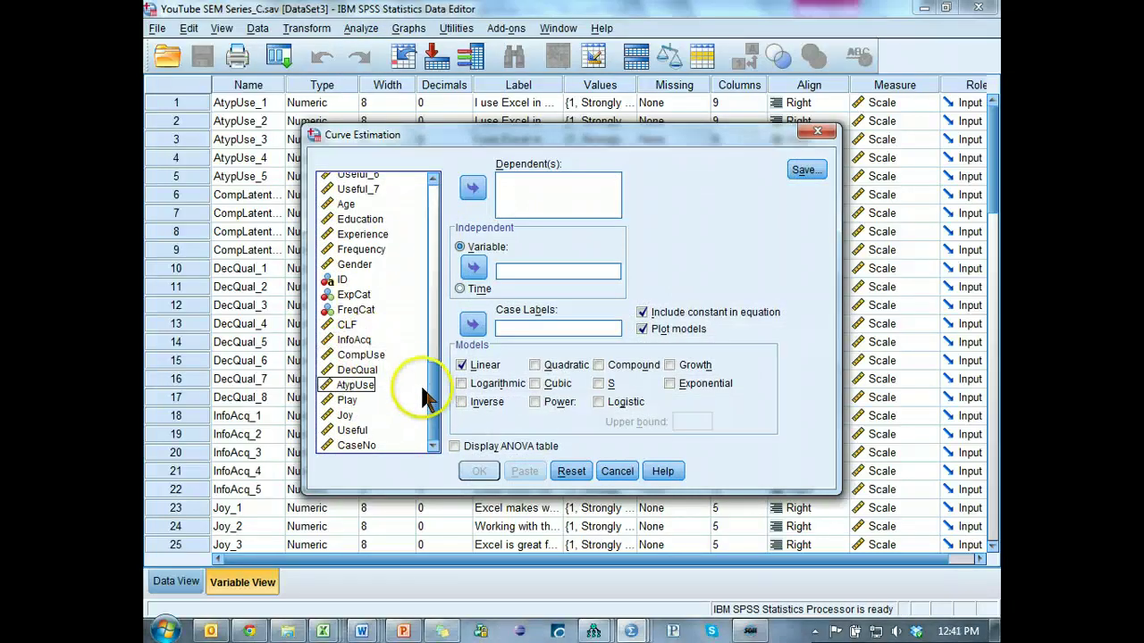
left_click(386, 357)
left_click(416, 343)
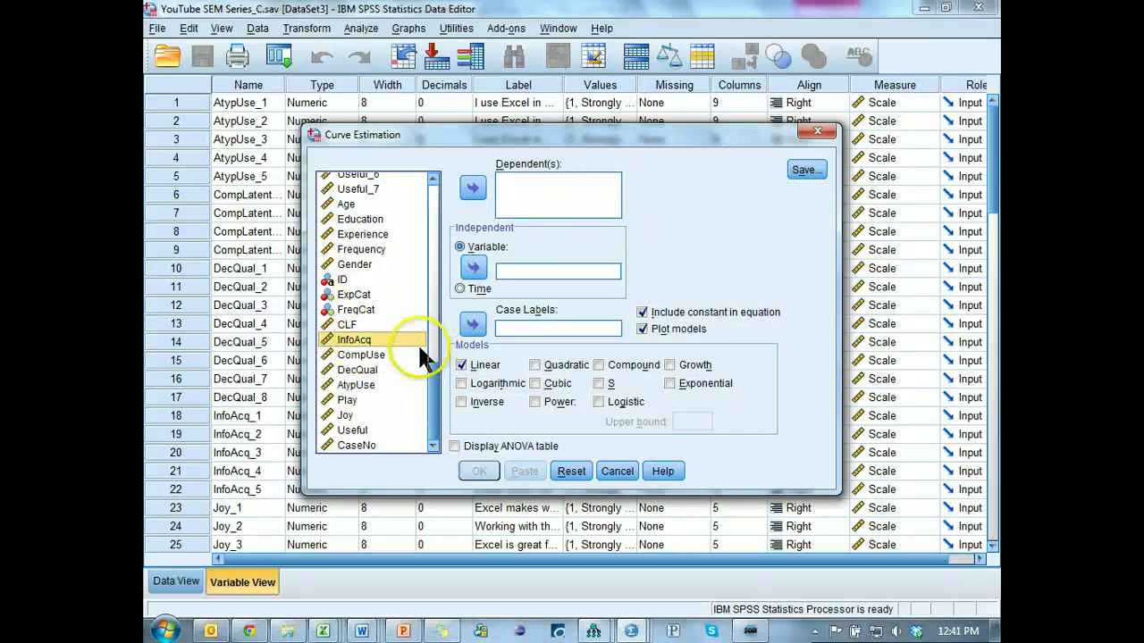
left_click(471, 186)
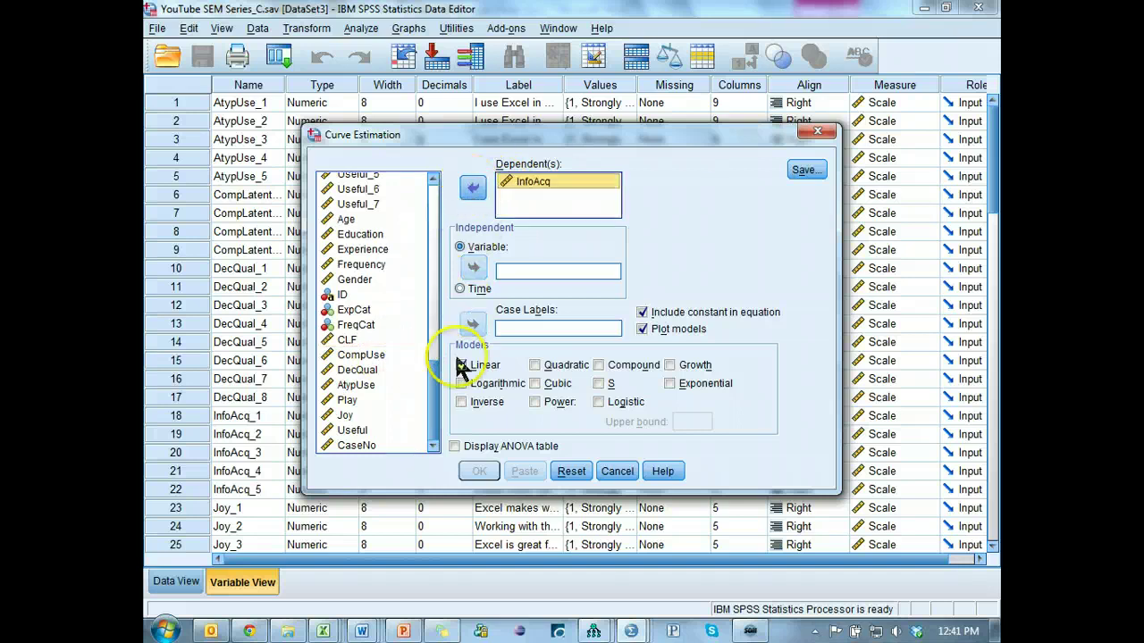
left_click(353, 431)
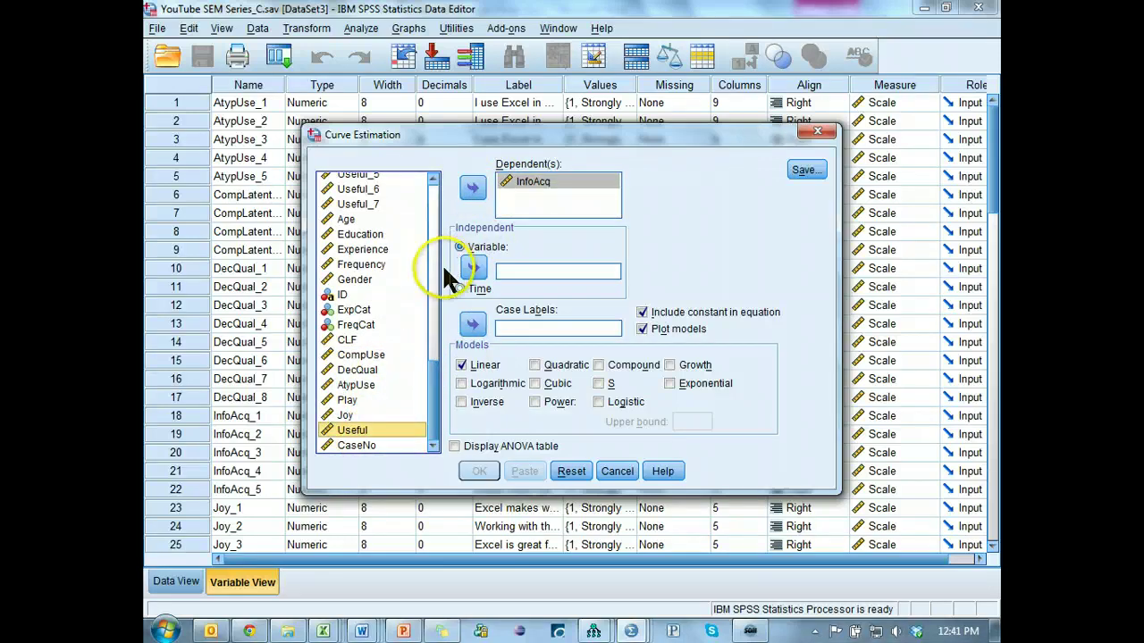
left_click(472, 270)
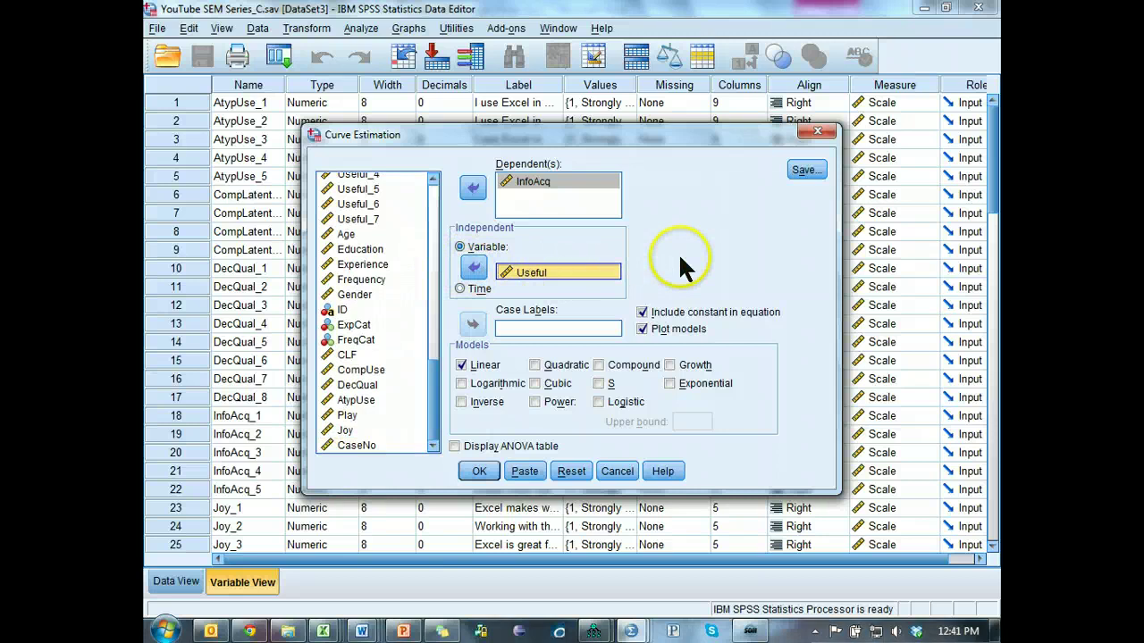
Add Logarithmic, Inverse, Quadratic, Cubic, Power, Compound, Logistic, Growth and Exponential models
left_click(474, 386)
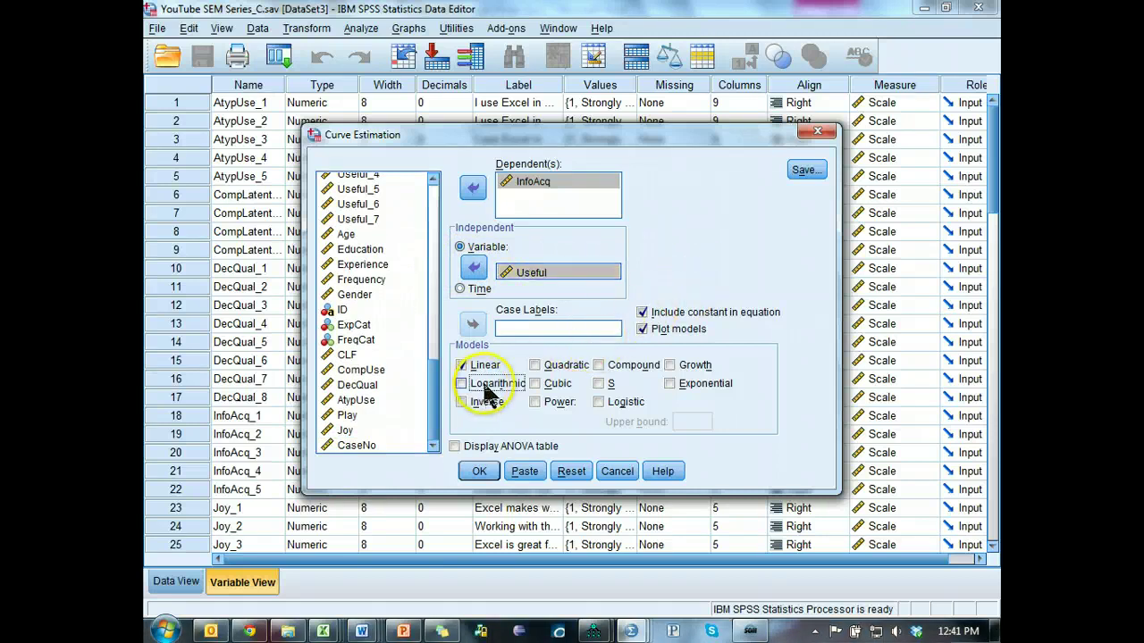
left_click(486, 402)
left_click(539, 366)
left_click(543, 383)
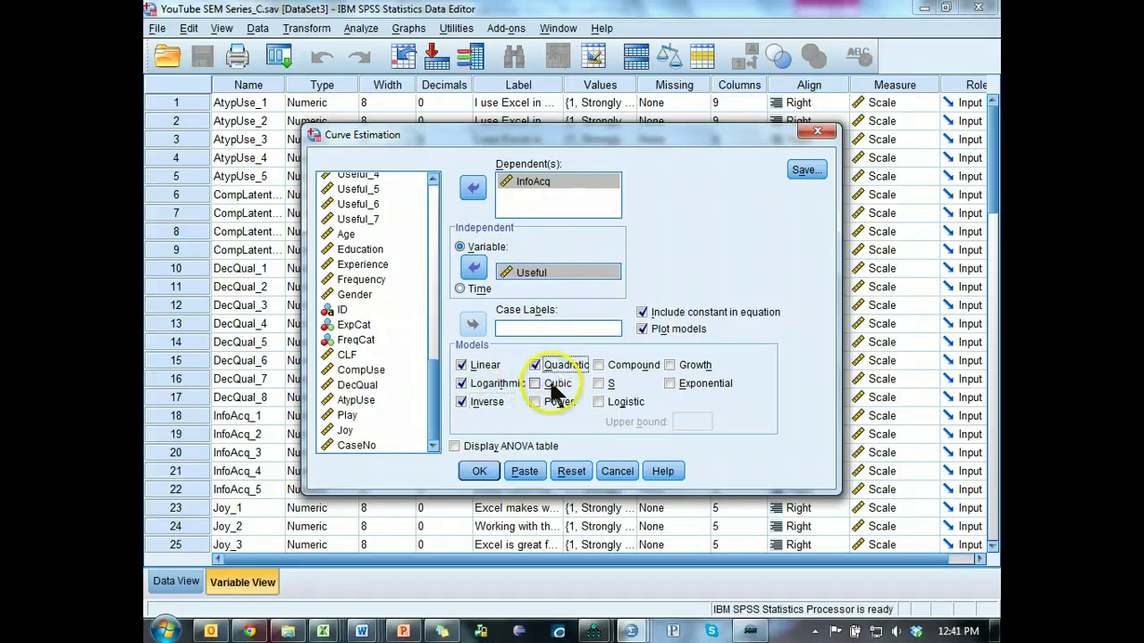
left_click(556, 403)
left_click(601, 365)
left_click(601, 383)
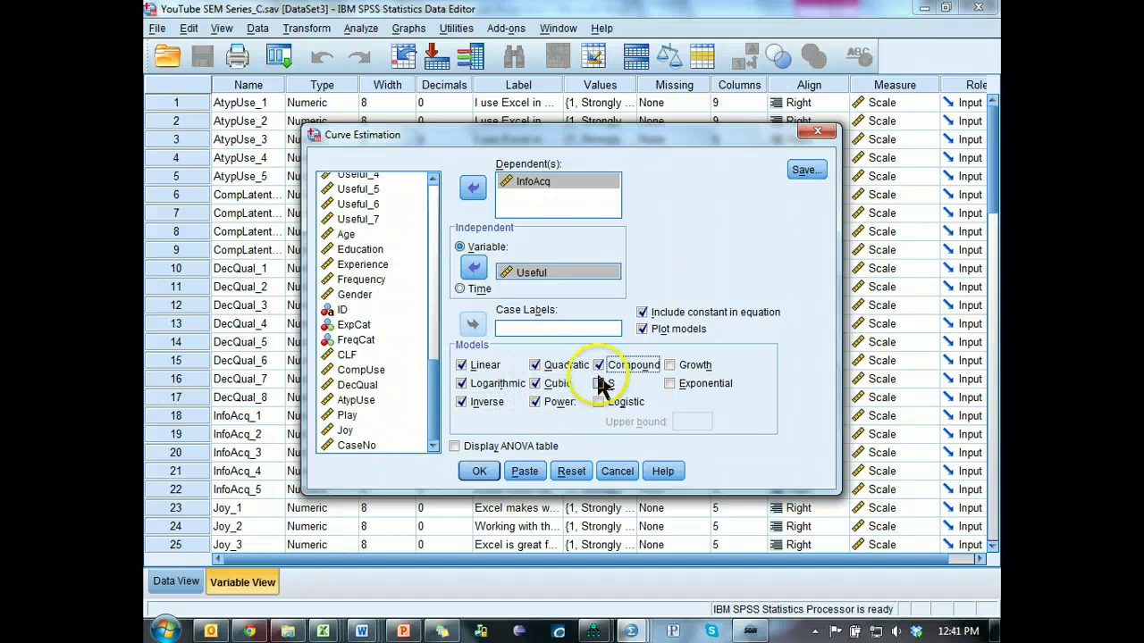
left_click(625, 404)
left_click(672, 365)
left_click(672, 383)
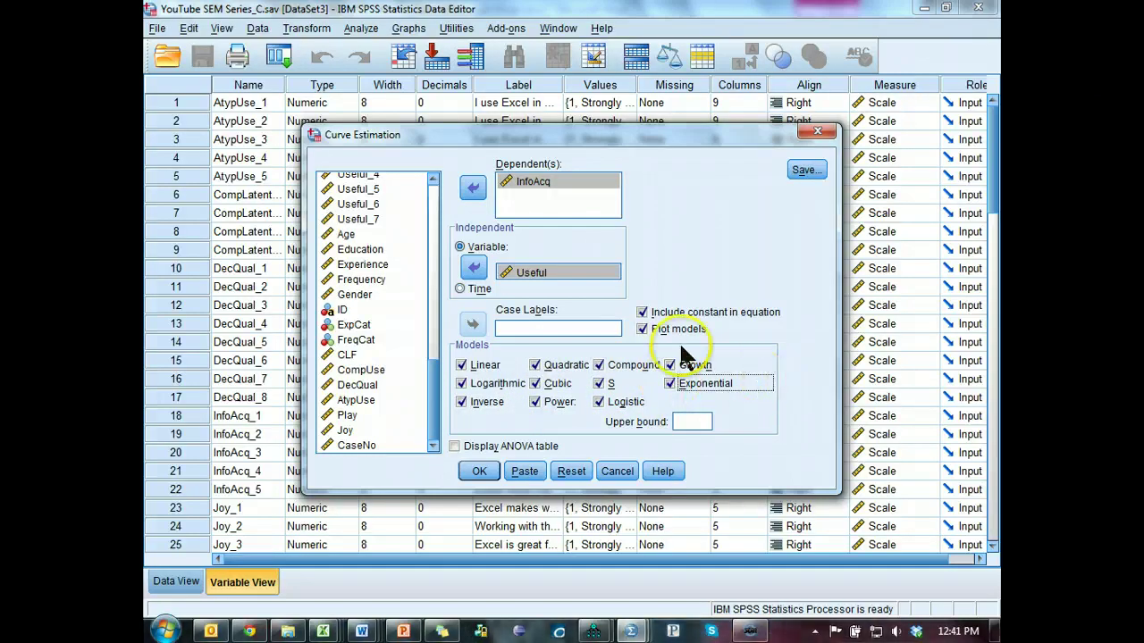
Run the curve fit and review the InfoAcq Model Summary (Linear R Square .351, Cubic .360) and chart
left_click(488, 477)
scroll(808, 333, "down", 15)
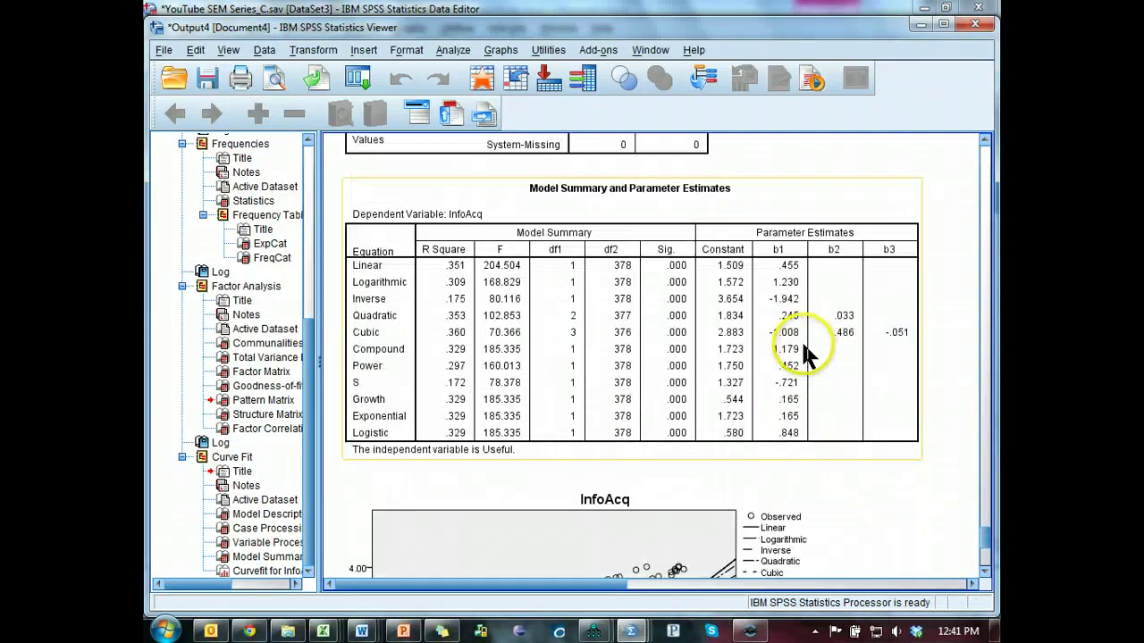
left_click(648, 326)
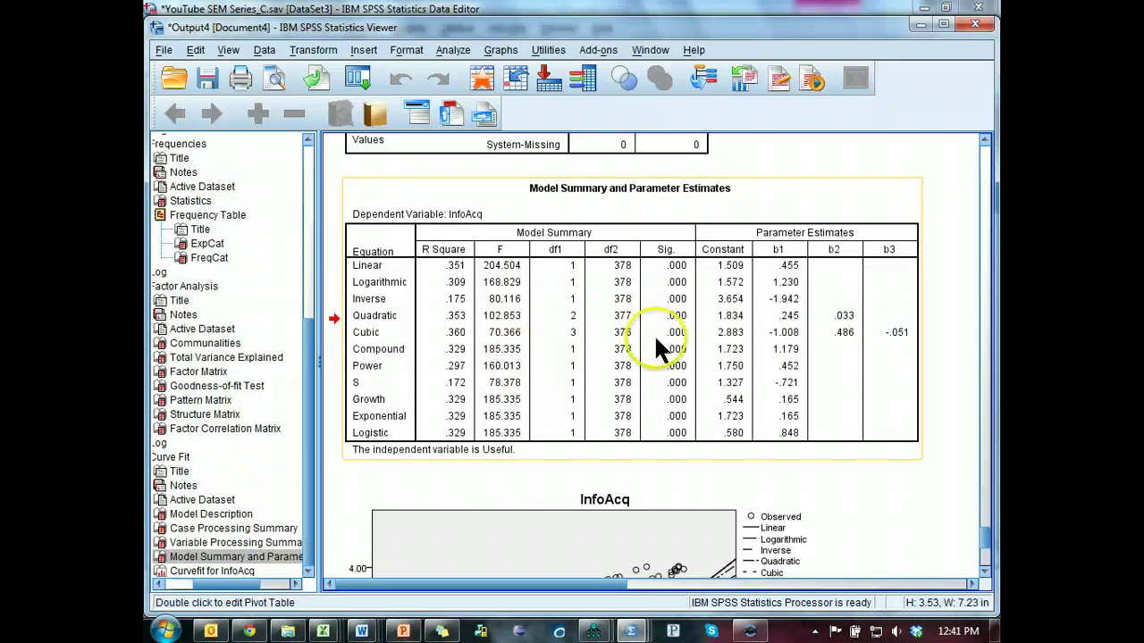
scroll(621, 353, "down", 5)
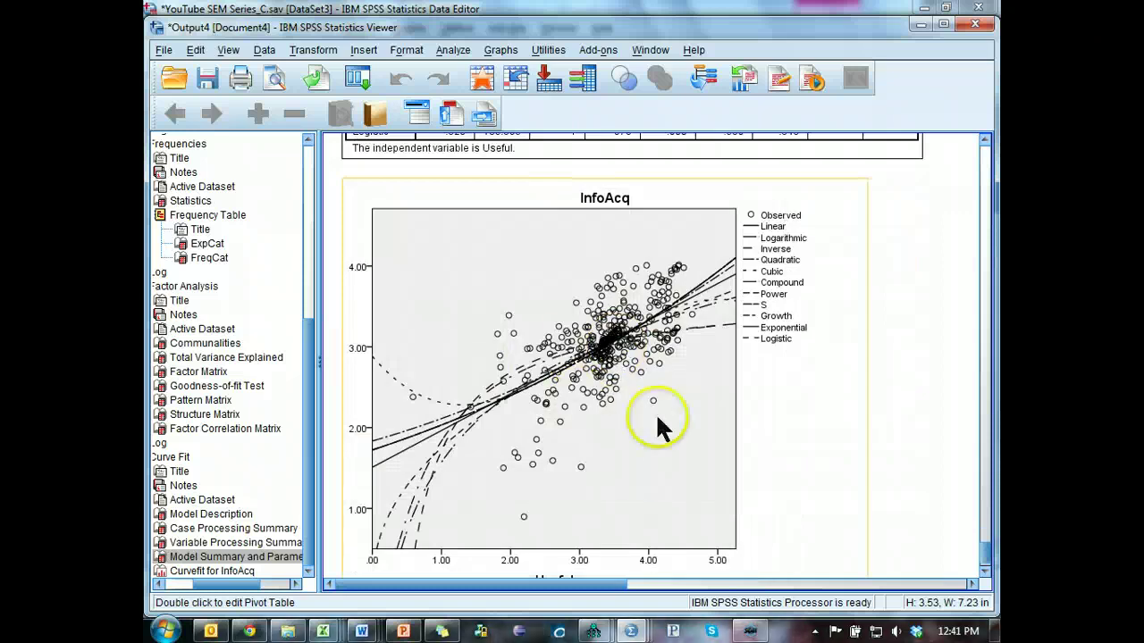
scroll(625, 420, "up", 3)
scroll(672, 435, "up", 5)
scroll(669, 421, "down", 3)
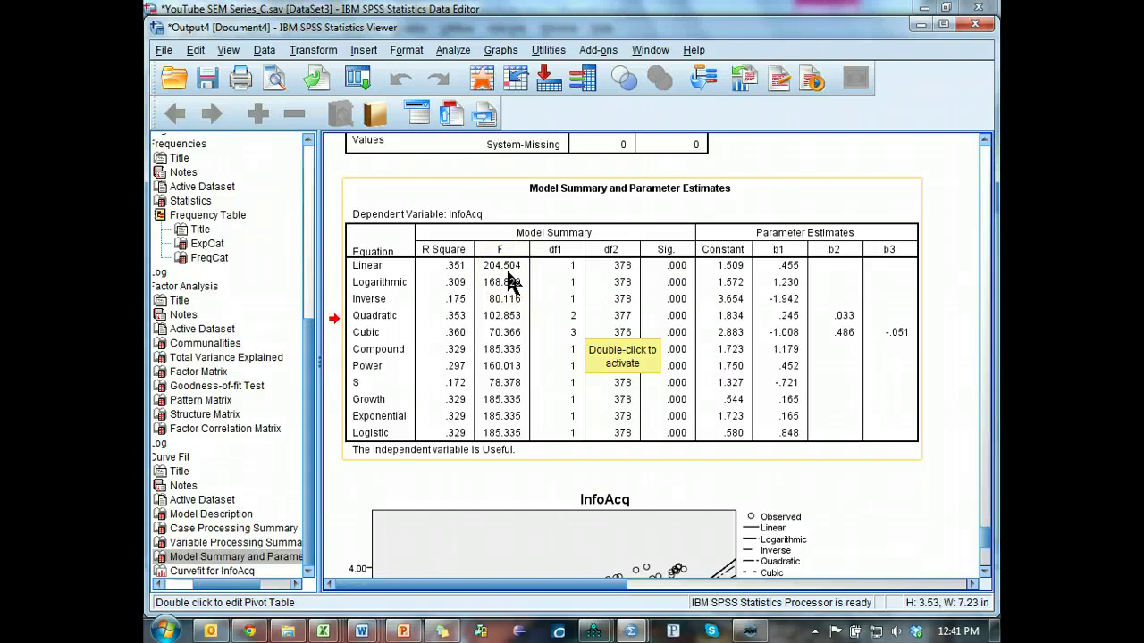
Rerun the InfoAcq curve estimation with Joy replacing Useful as the independent variable
left_click(360, 82)
left_click(392, 108)
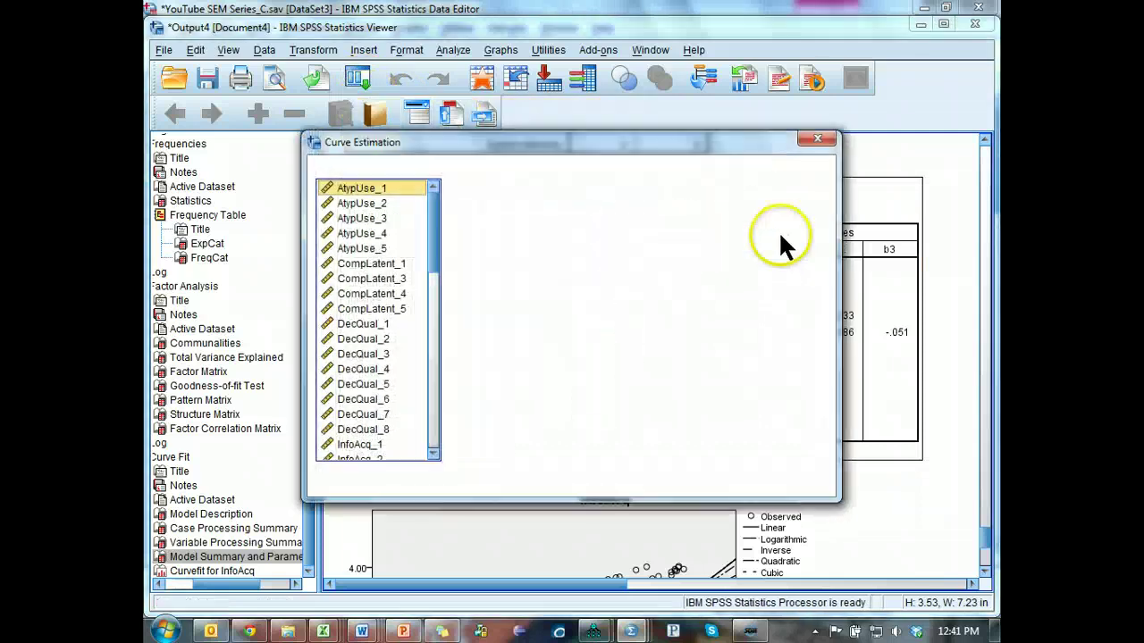
left_click(499, 281)
left_click(476, 275)
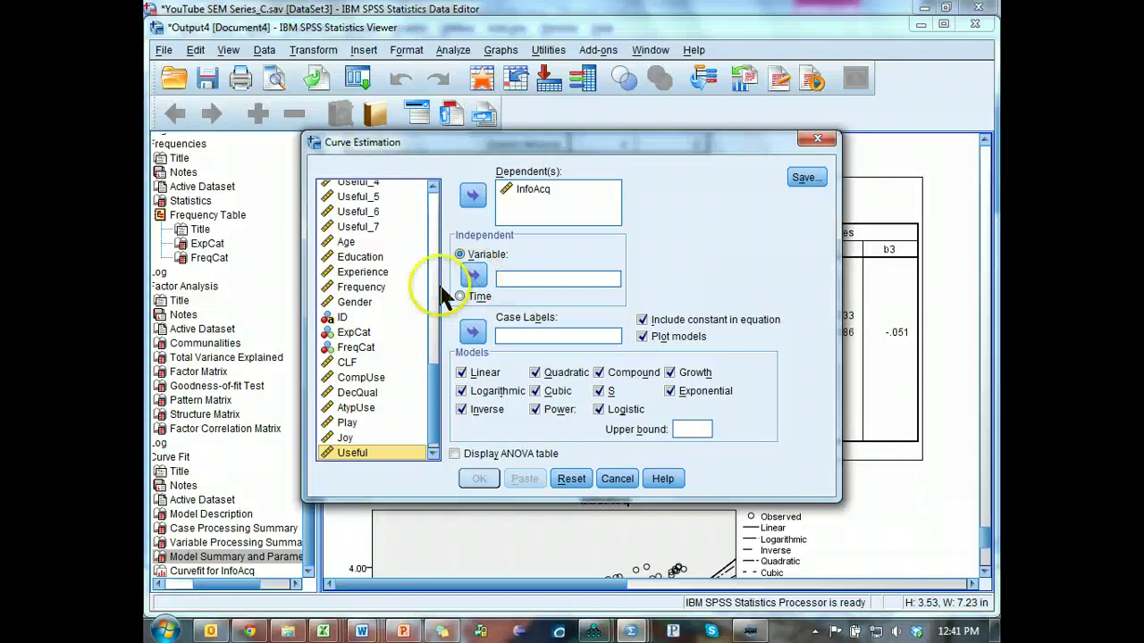
left_click(362, 436)
left_click(472, 277)
left_click(480, 479)
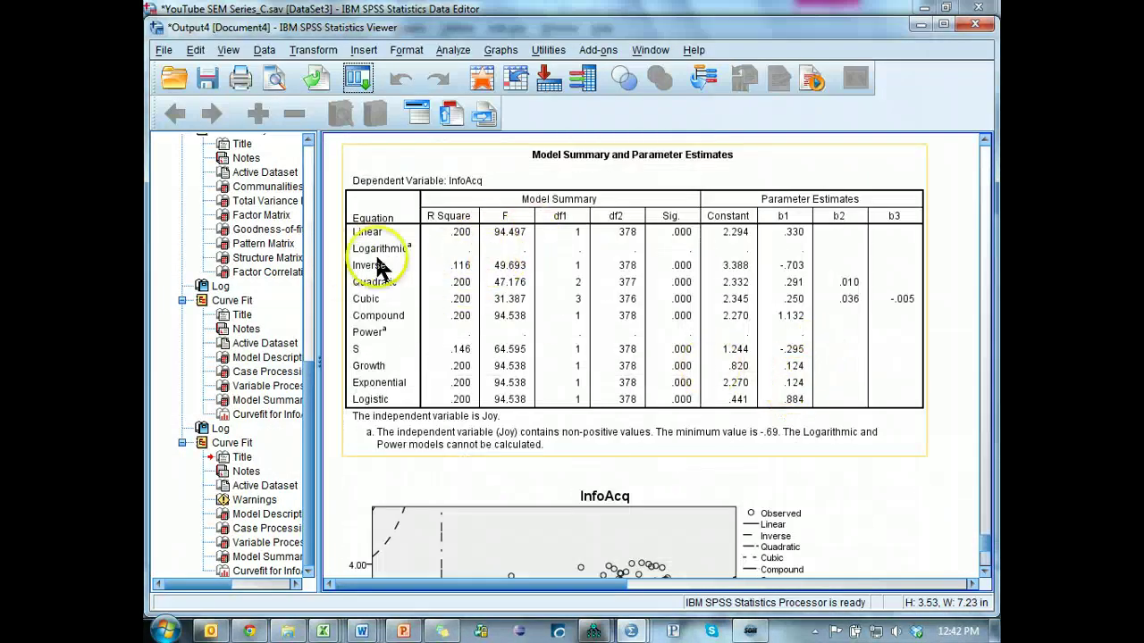
Review the non-positive values warning and Joy model summary, then return to the Word model diagram
scroll(576, 315, "up", 5)
scroll(574, 306, "up", 8)
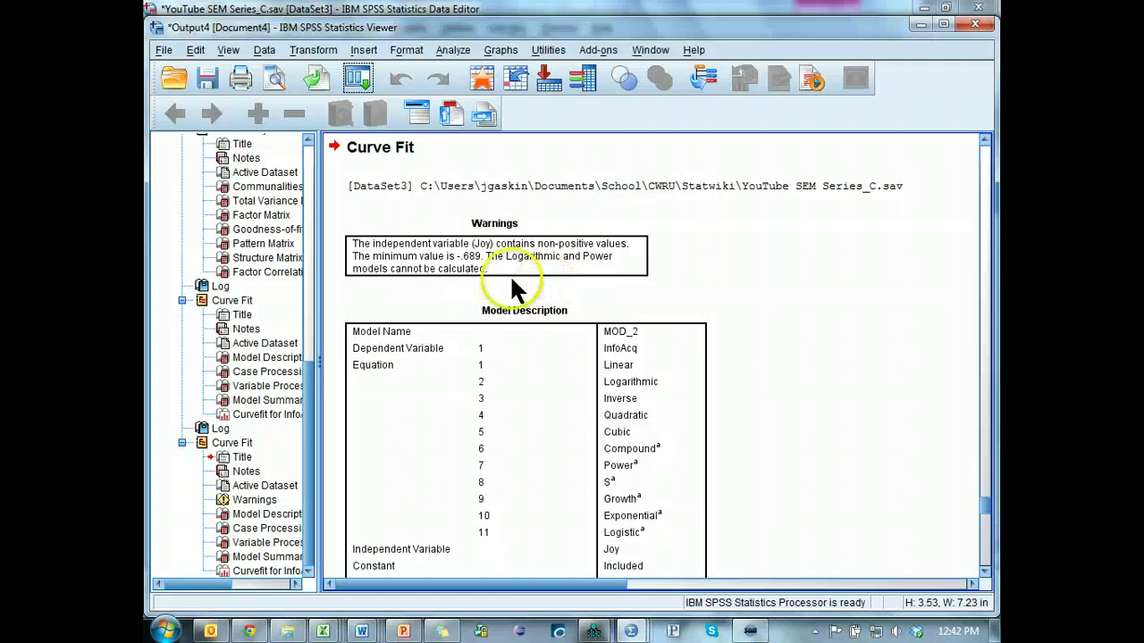
scroll(563, 413, "down", 3)
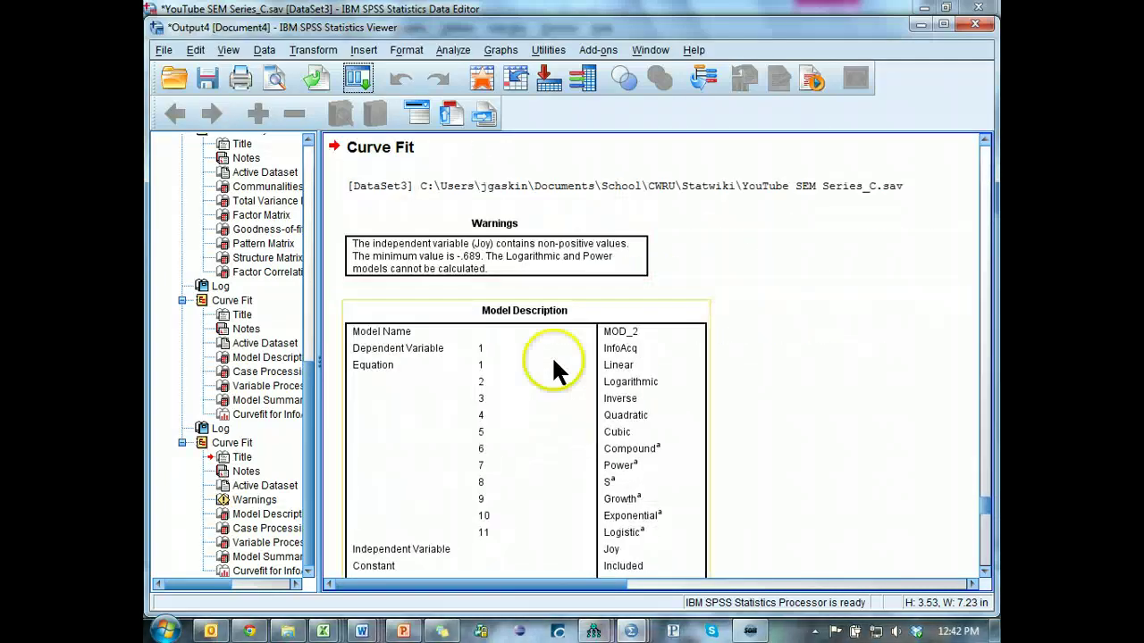
left_click(545, 268)
scroll(731, 282, "down", 10)
scroll(732, 296, "down", 3)
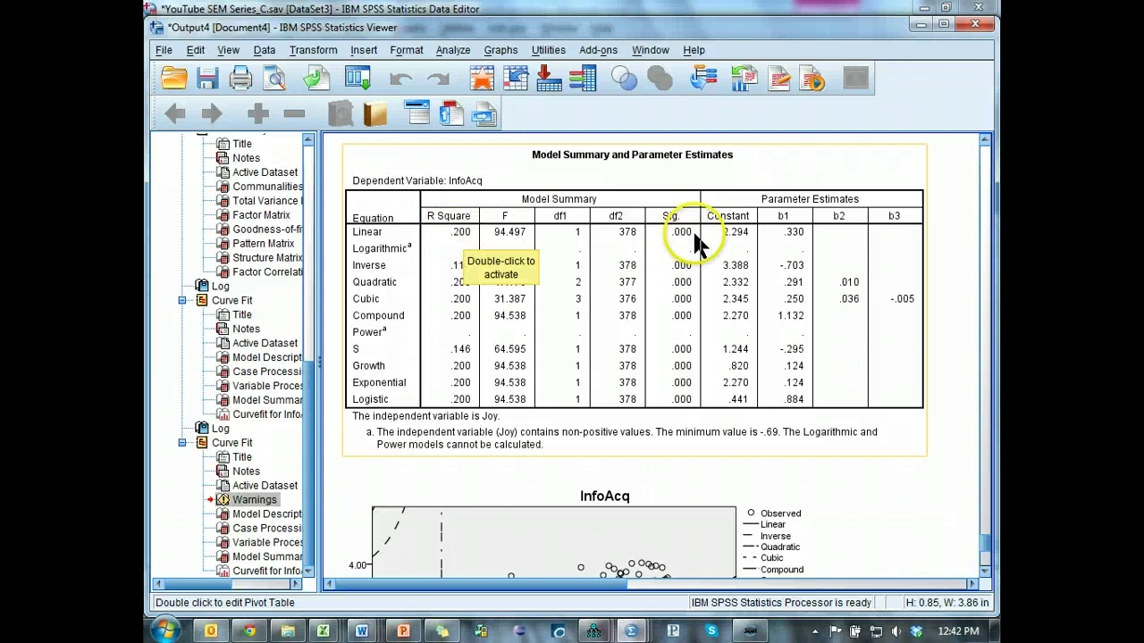
left_click(579, 281)
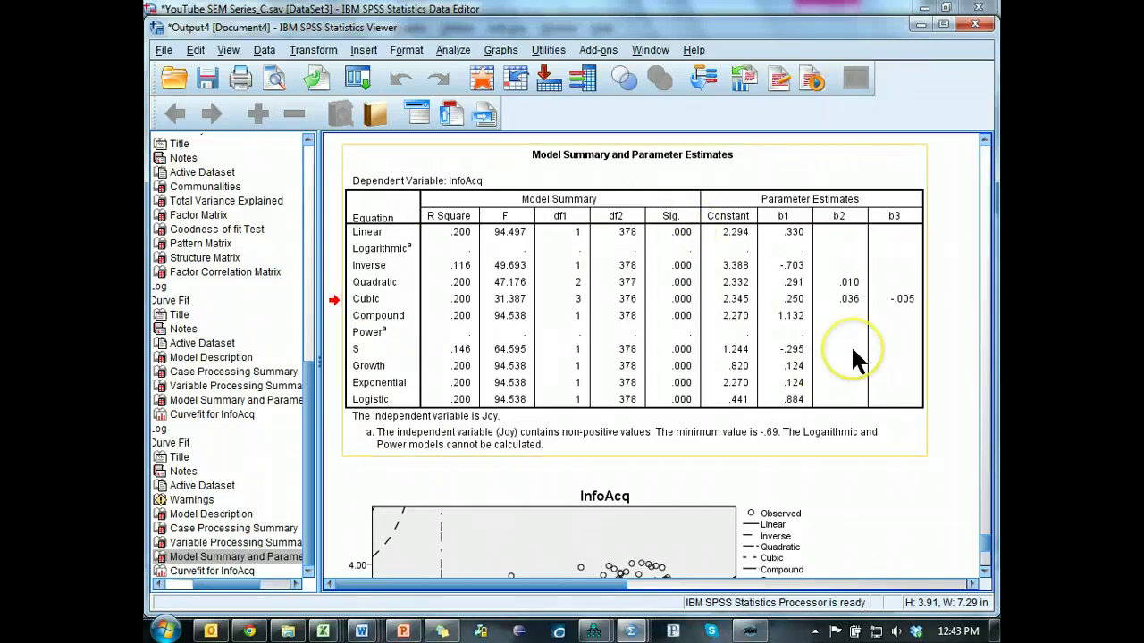
key("alt+Tab")
left_click(790, 366)
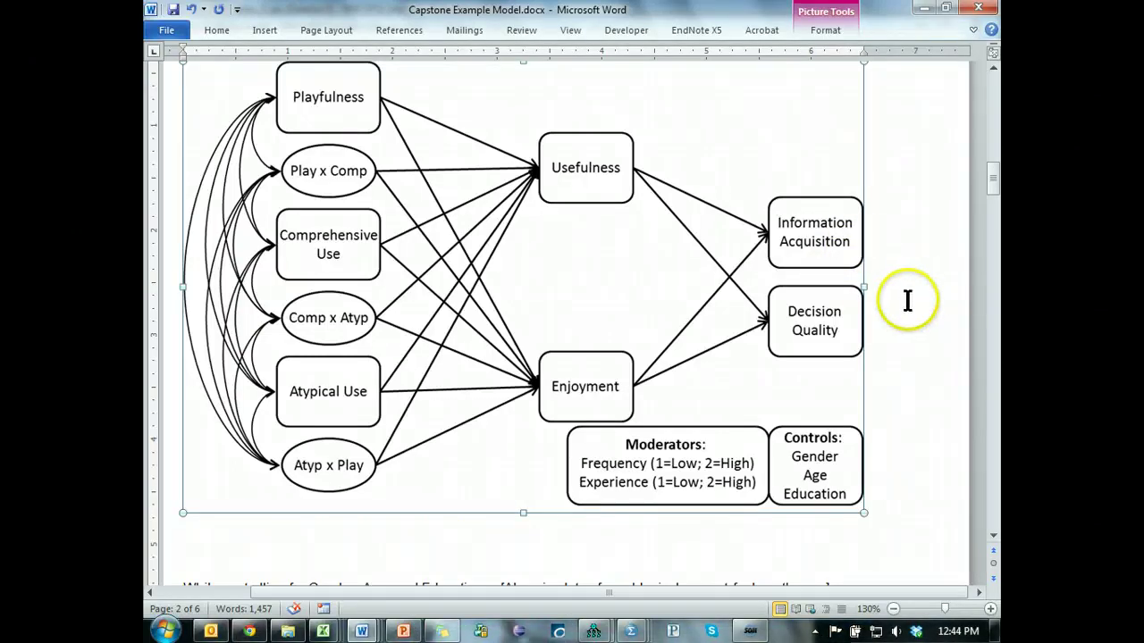
key("alt+Tab")
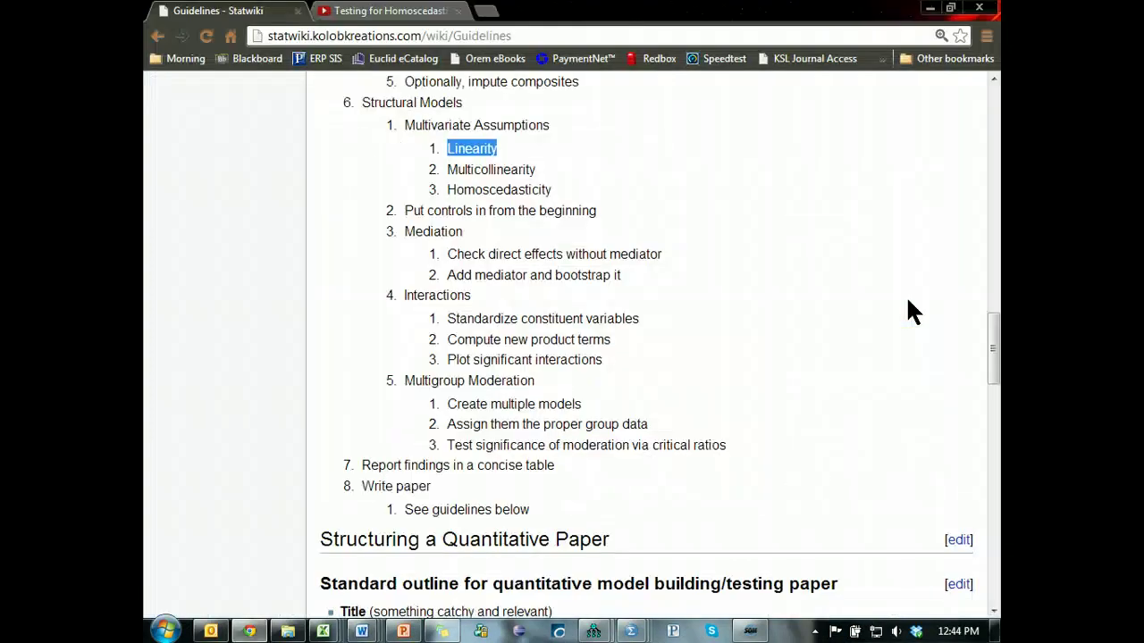
double_click(484, 170)
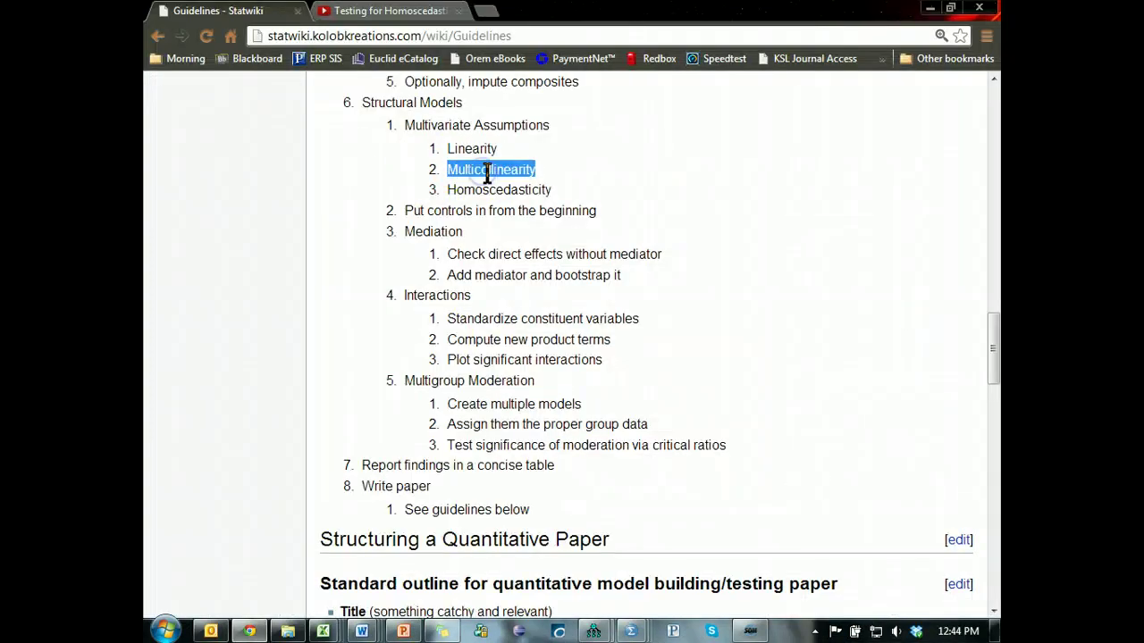
key("alt+Tab")
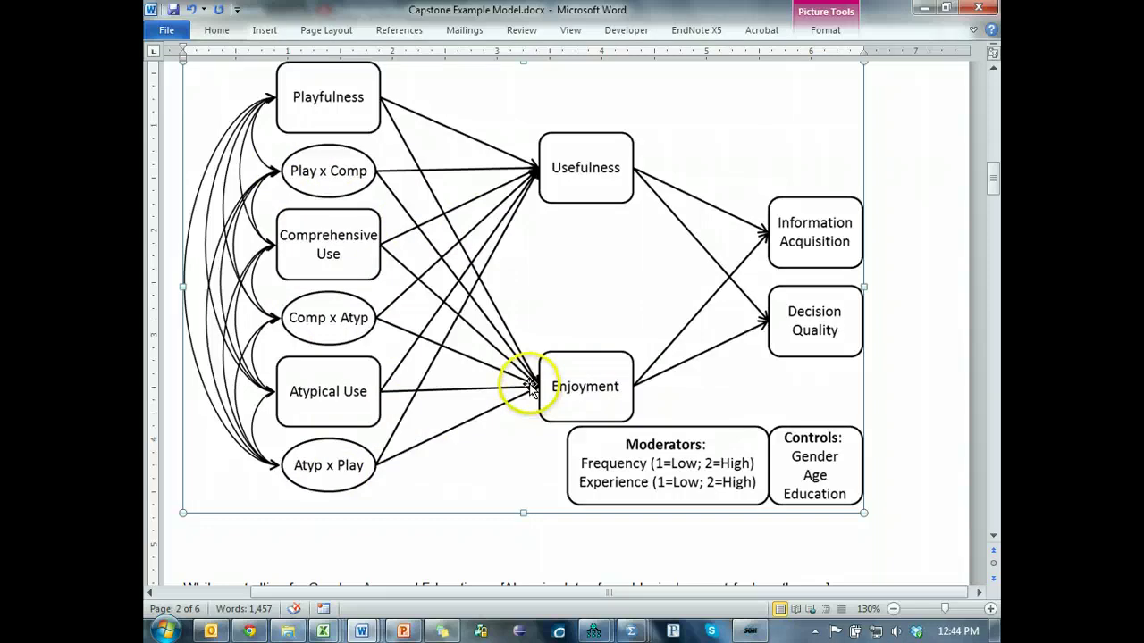
In SPSS, set up Linear Regression with CompUse as dependent and AtypUse and Play as independents
key("alt+Tab")
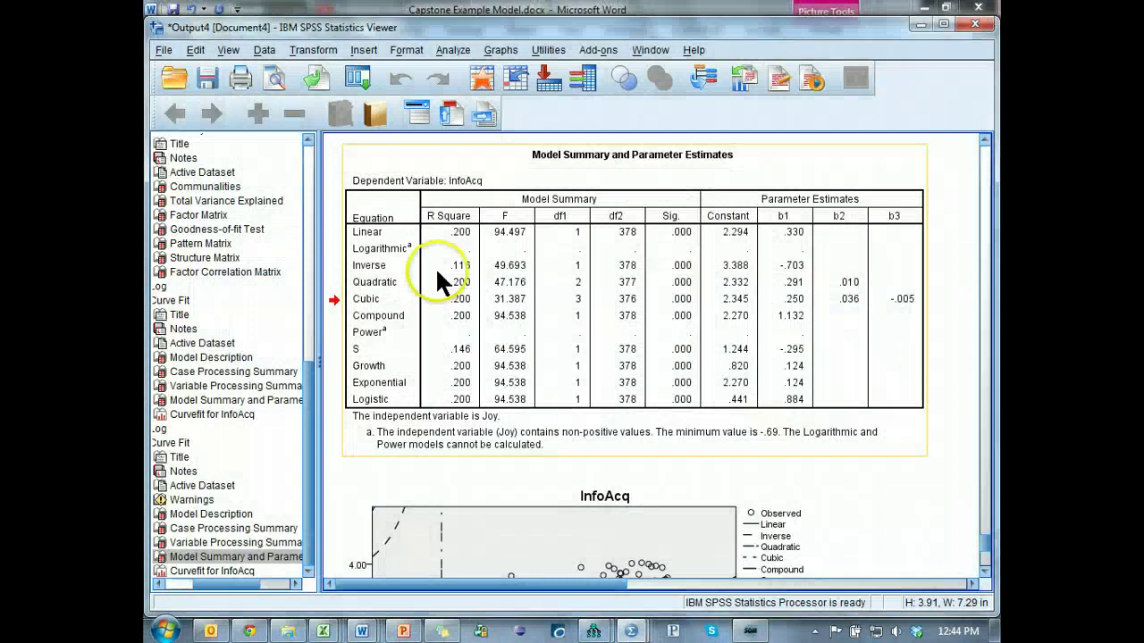
left_click(453, 50)
mouse_move(493, 143)
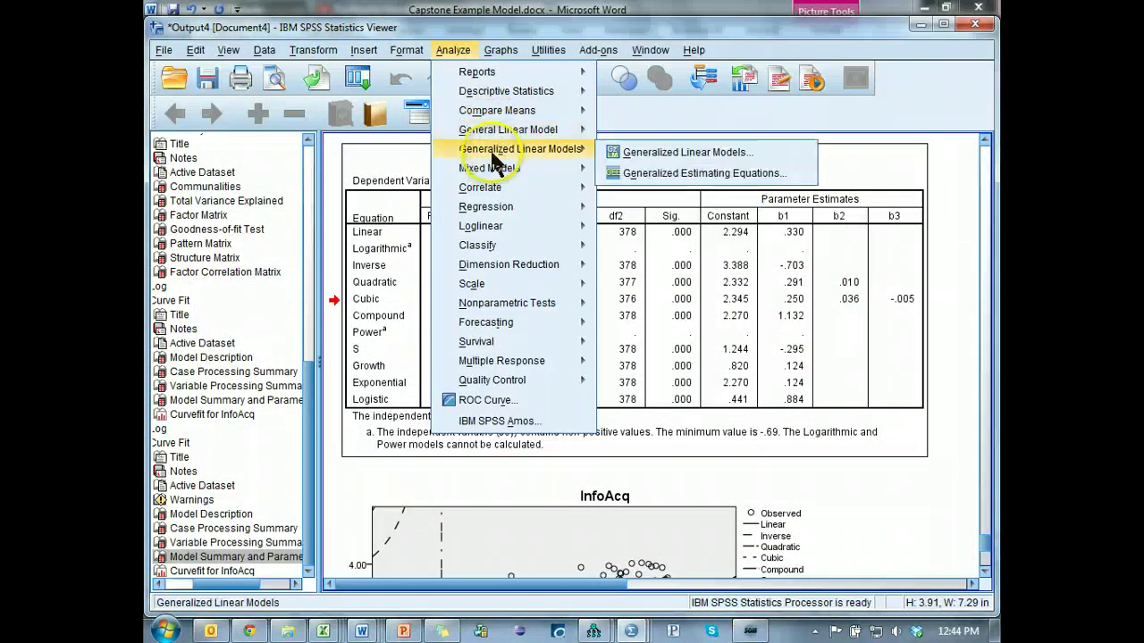
mouse_move(509, 214)
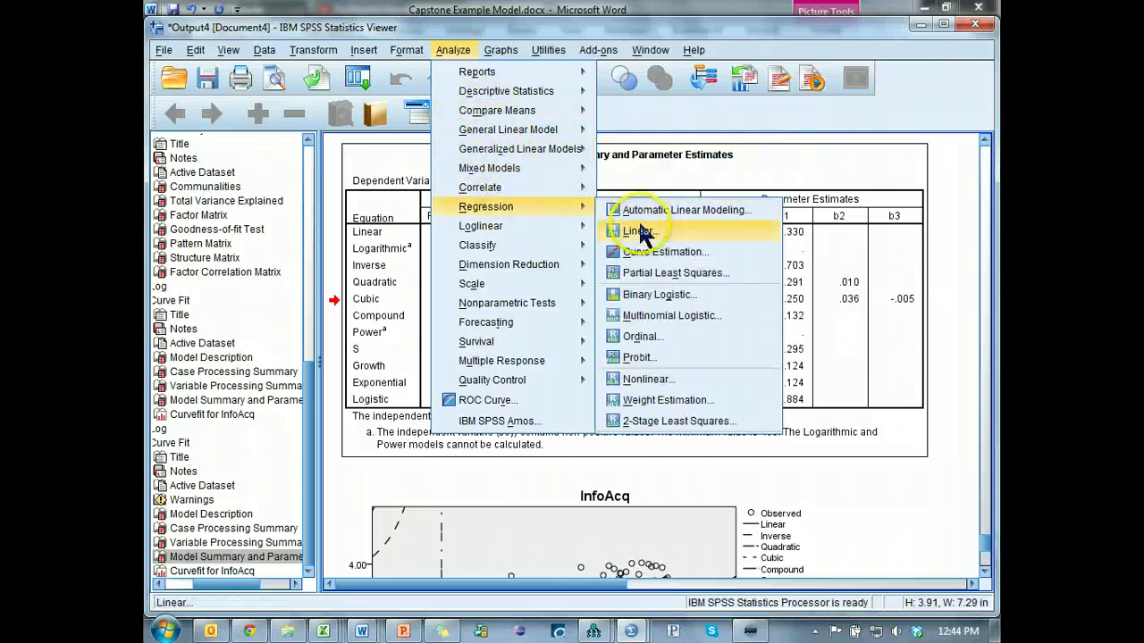
left_click(638, 230)
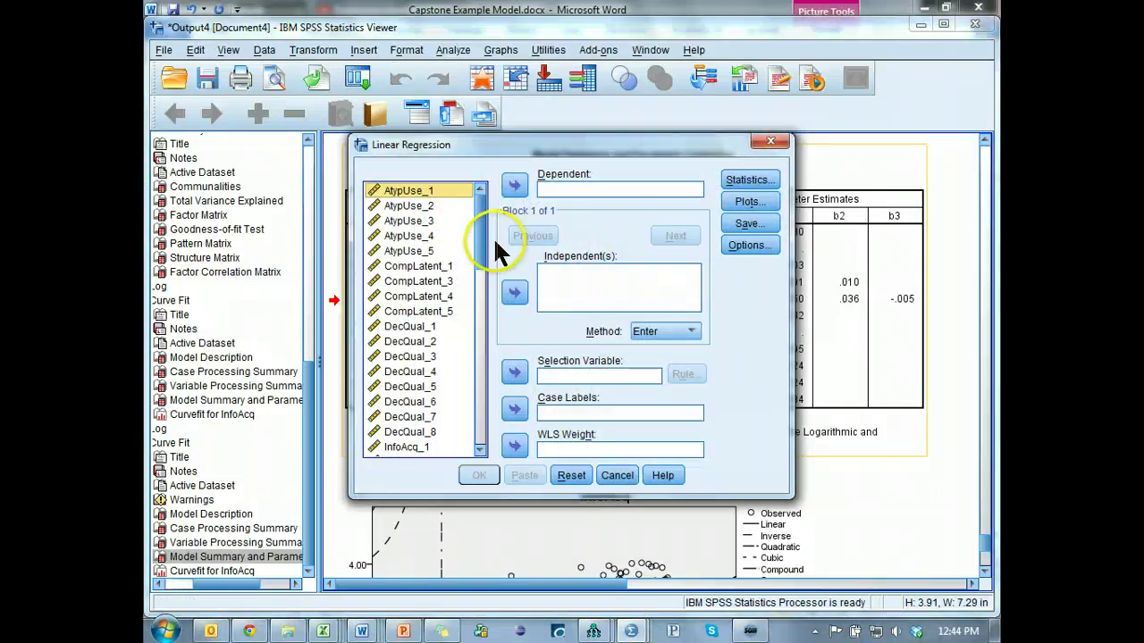
left_click_drag(482, 256, 475, 442)
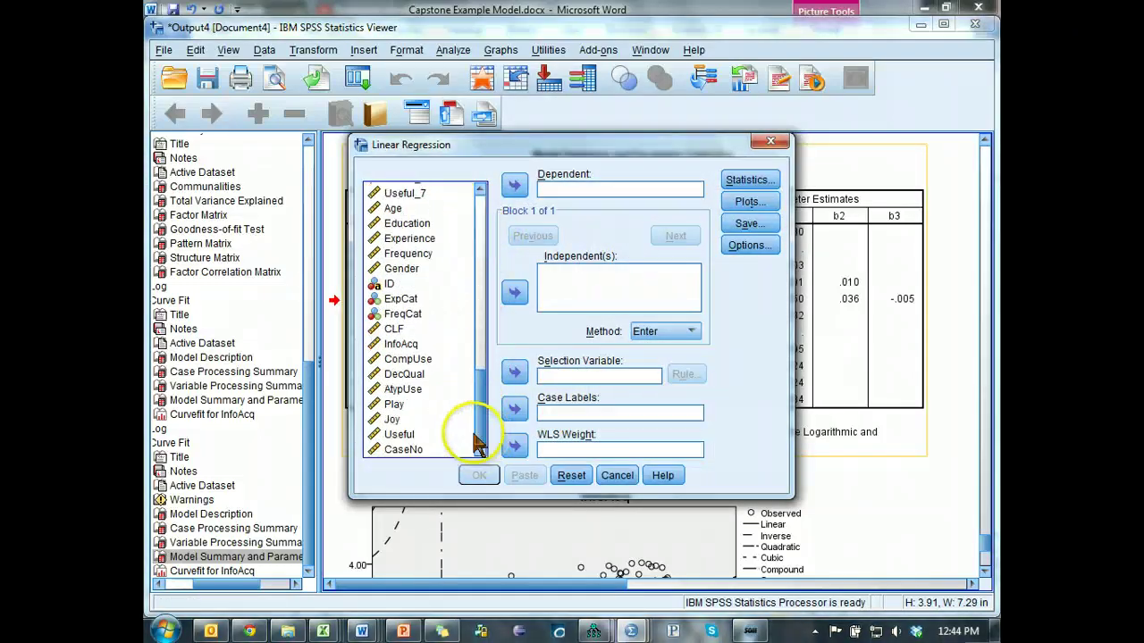
left_click(417, 360)
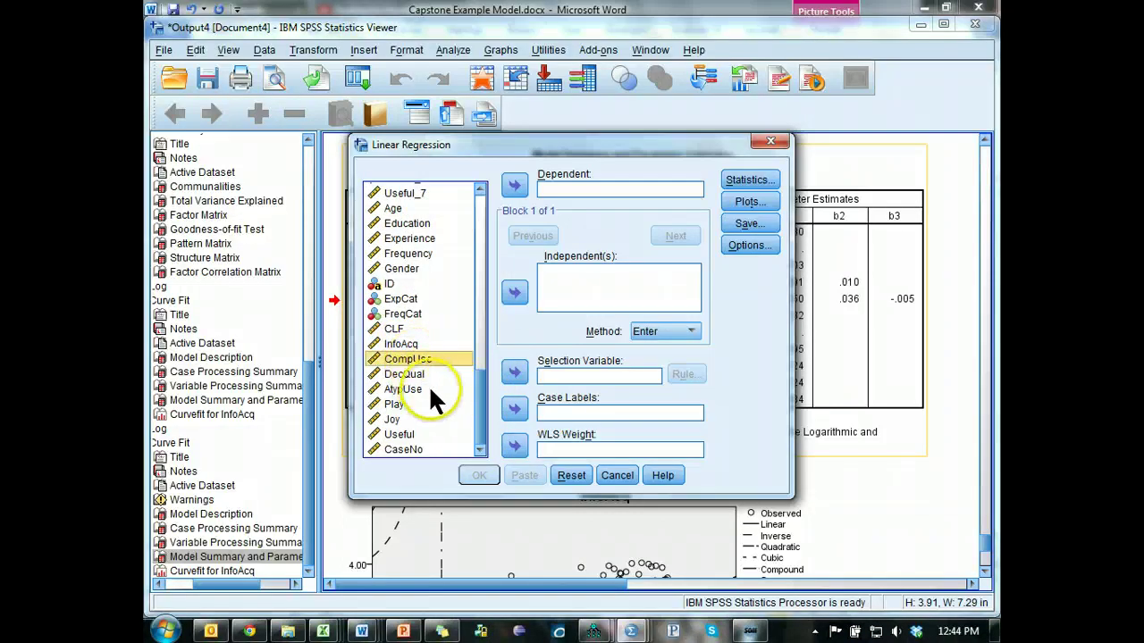
left_click(413, 390, "ctrl")
left_click(402, 404, "ctrl")
left_click(514, 292)
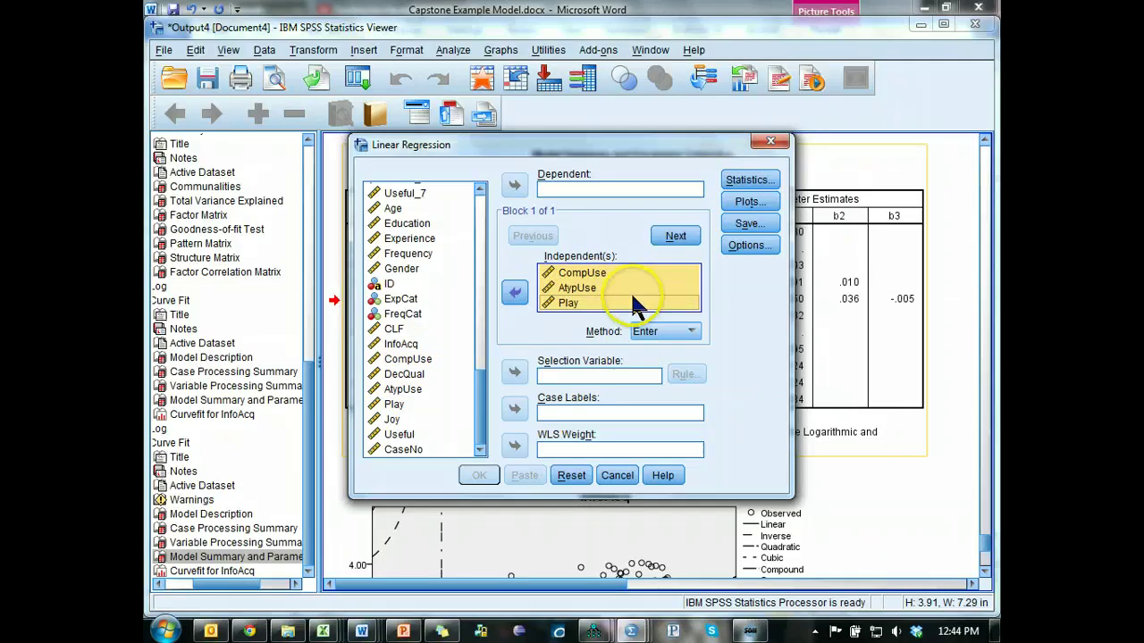
left_click(618, 272)
left_click(514, 292)
left_click(515, 185)
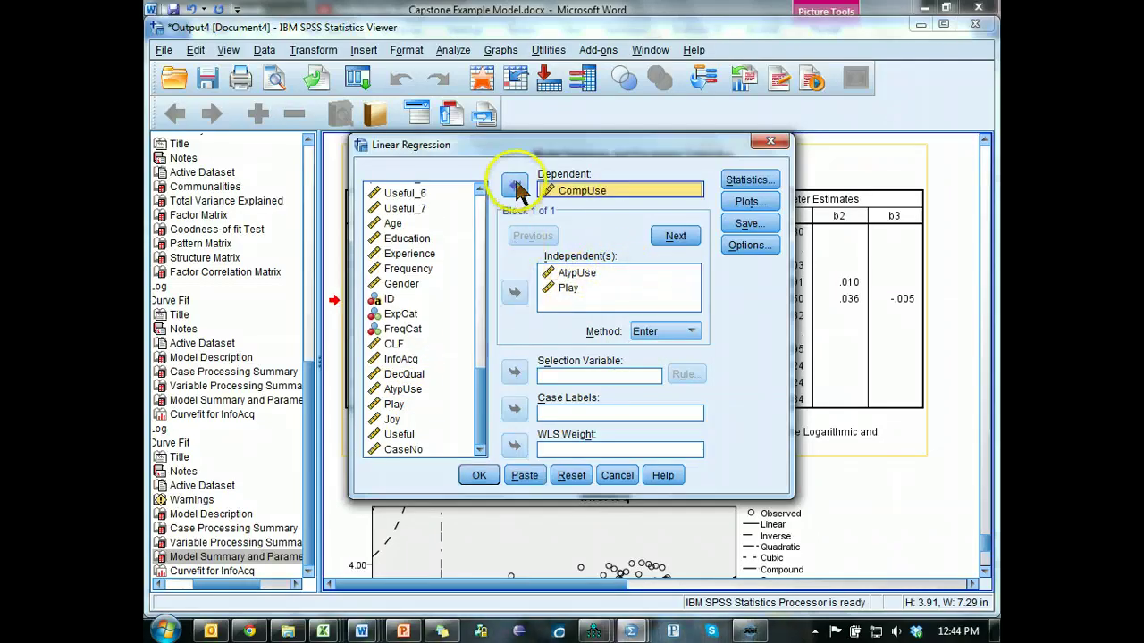
Request collinearity diagnostics without model fit statistics, and run the regression
left_click(749, 180)
left_click(651, 293)
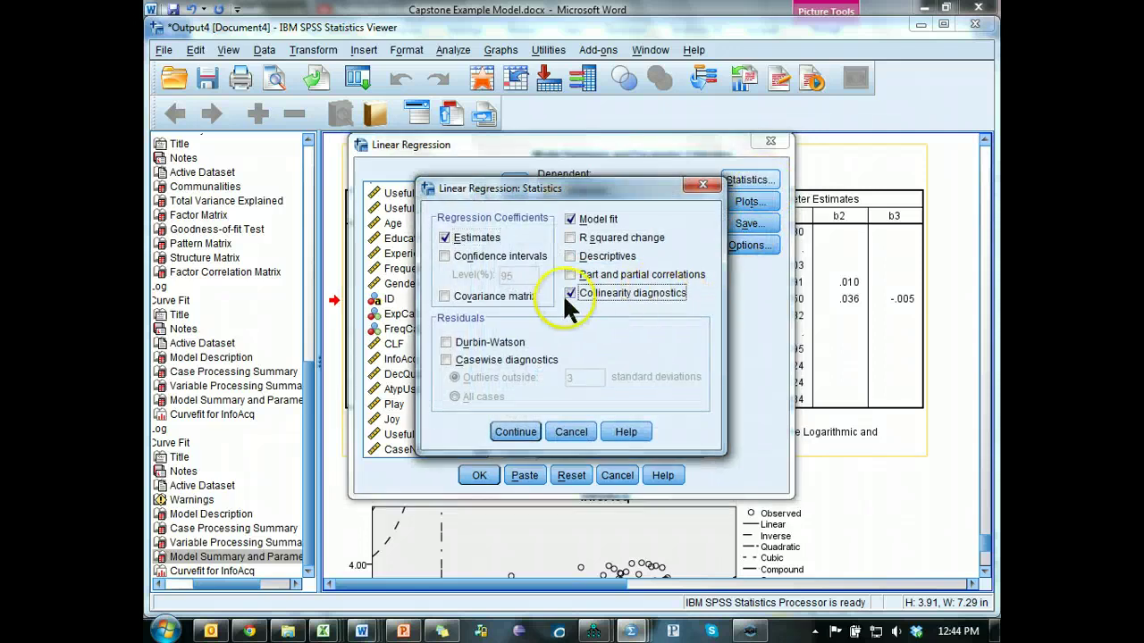
left_click(582, 220)
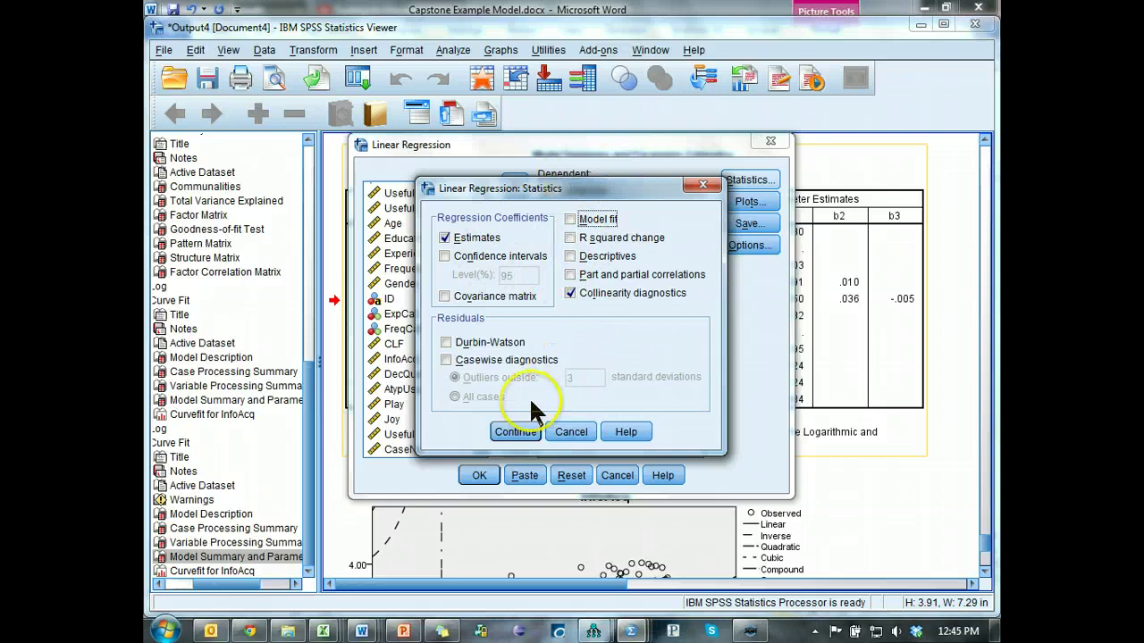
left_click(516, 433)
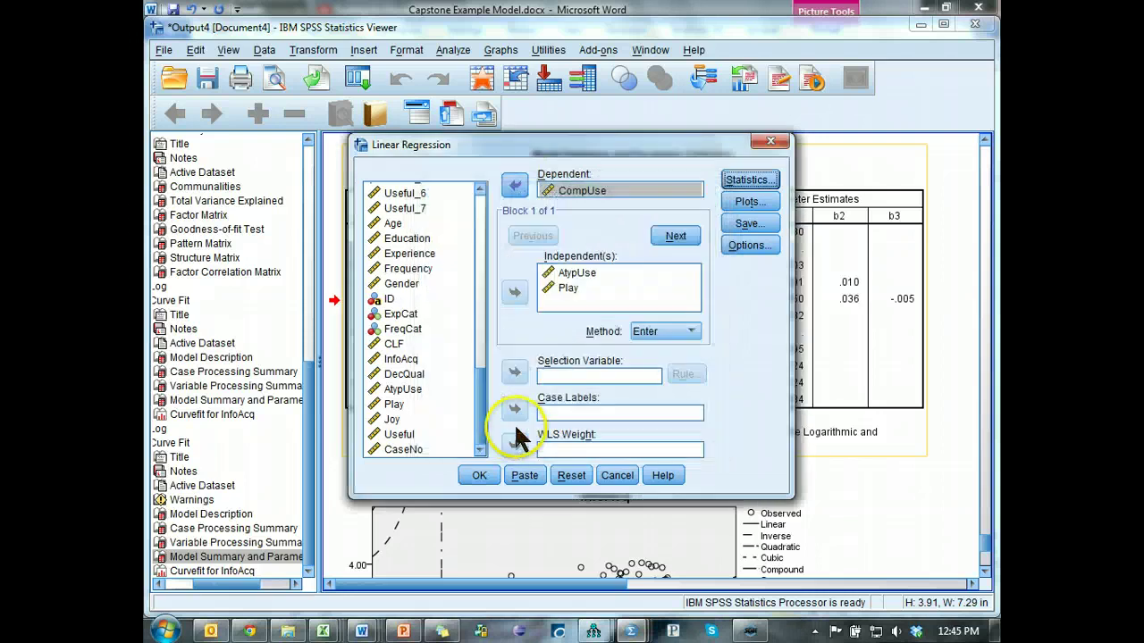
left_click(479, 476)
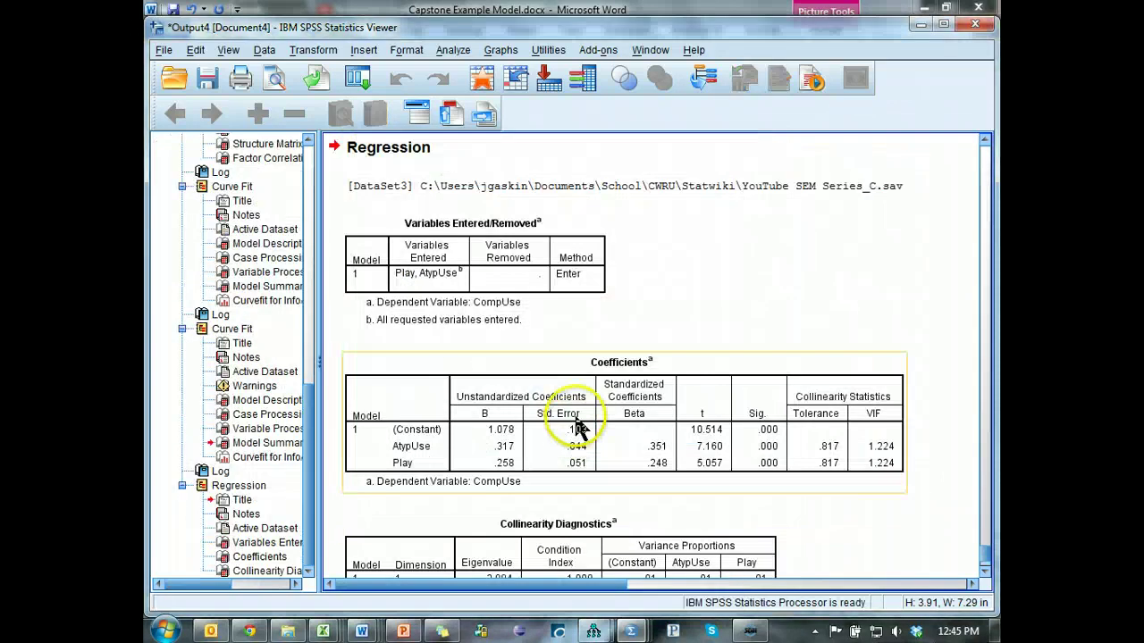
Review the Coefficients table showing VIFs of 1.224 for AtypUse and Play
scroll(934, 323, "down", 3)
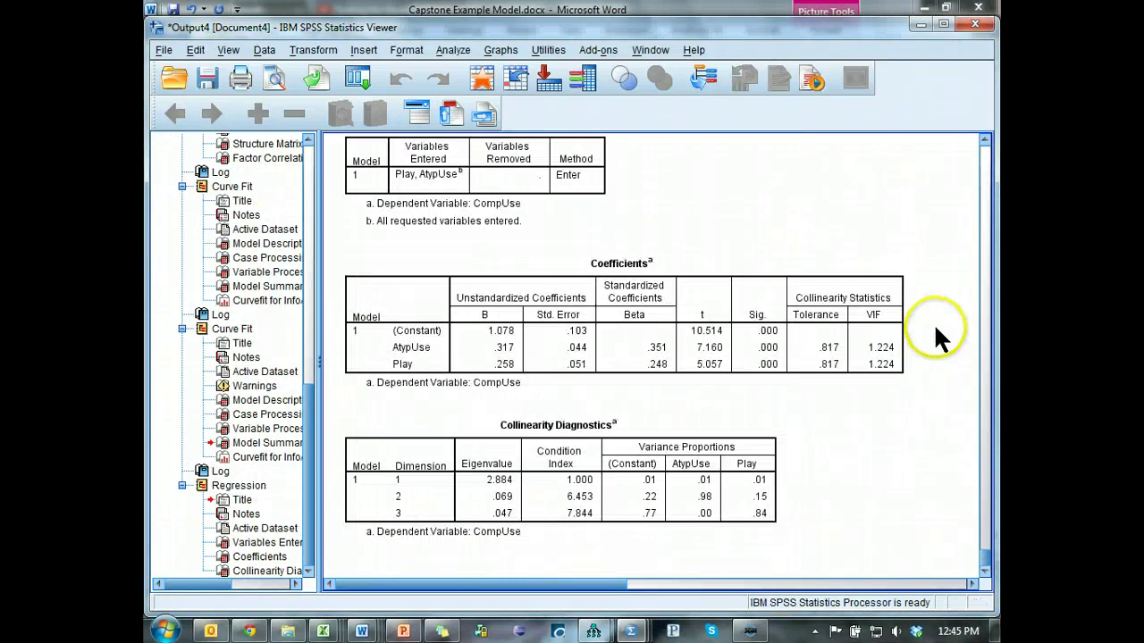
left_click(635, 299)
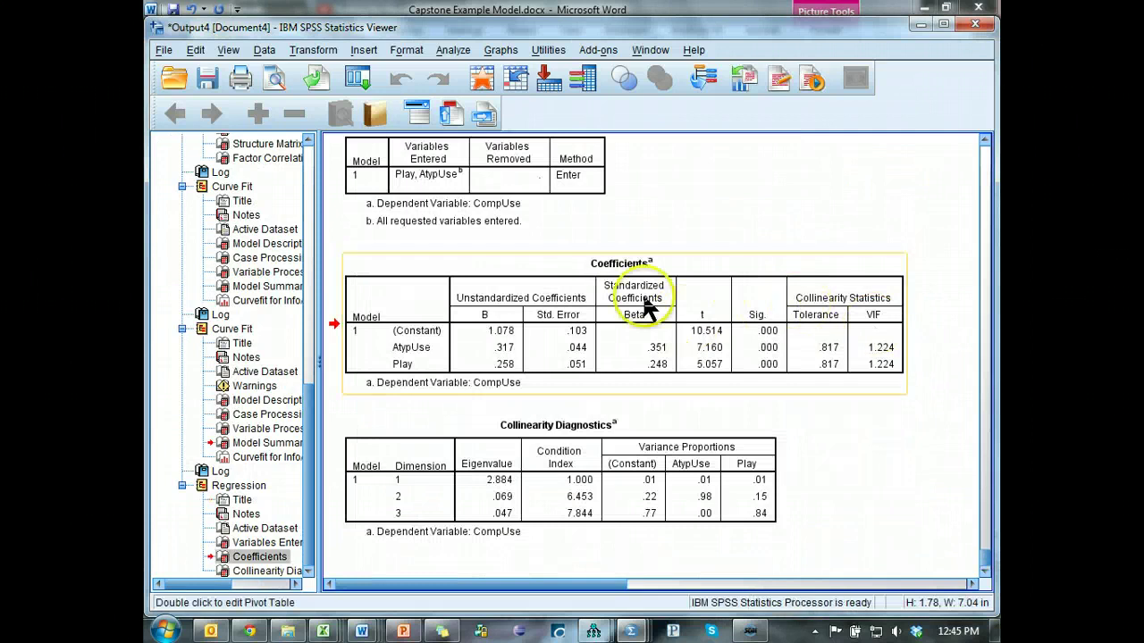
left_click(883, 351)
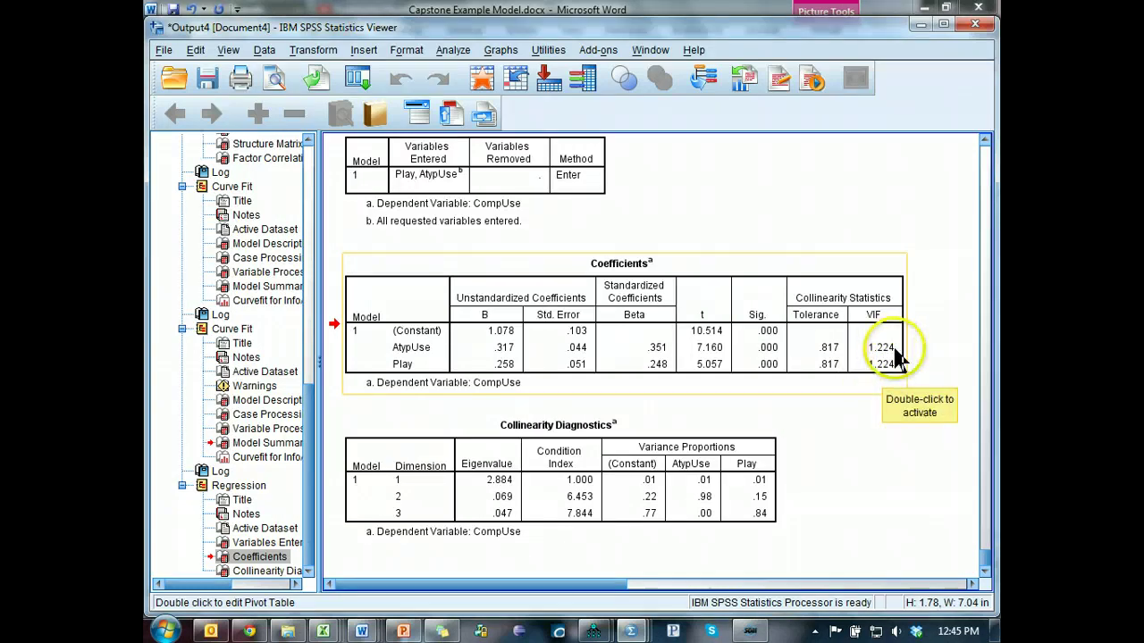
left_click(845, 428)
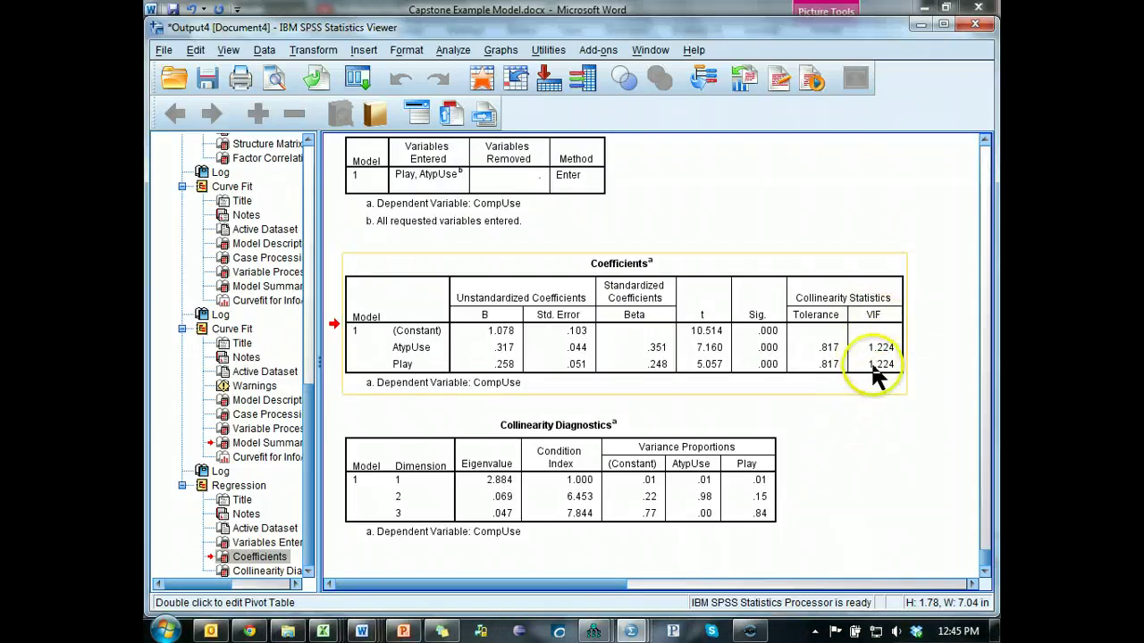
Rerun the regression with AtypUse as dependent and Play and CompUse as predictors, comparing results
key("alt+Tab")
key("alt+Tab")
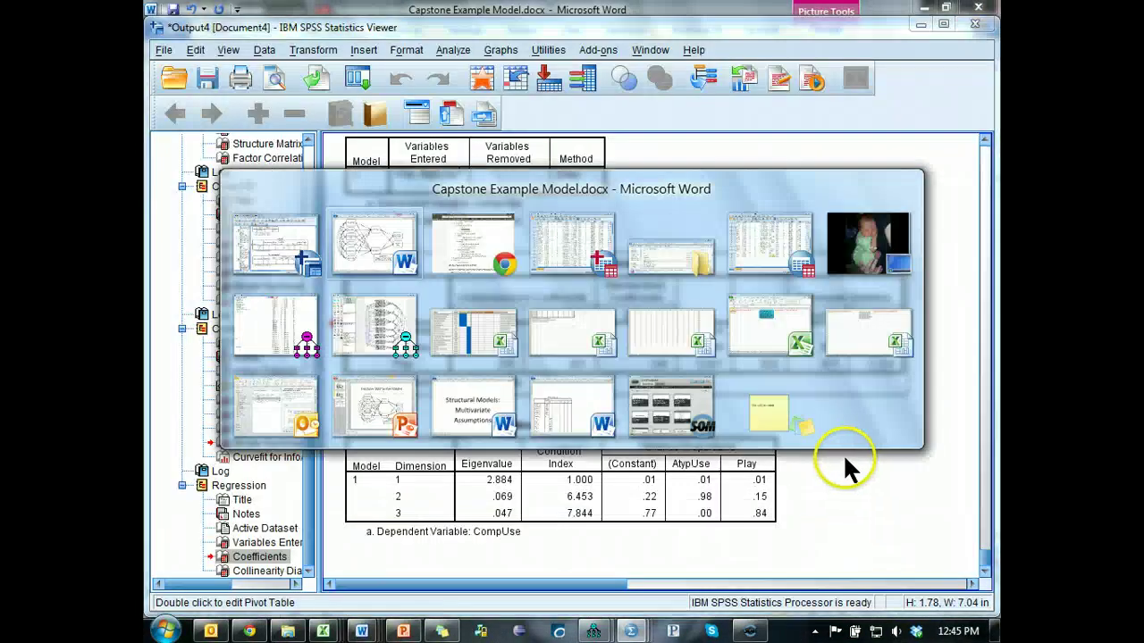
left_click(572, 241)
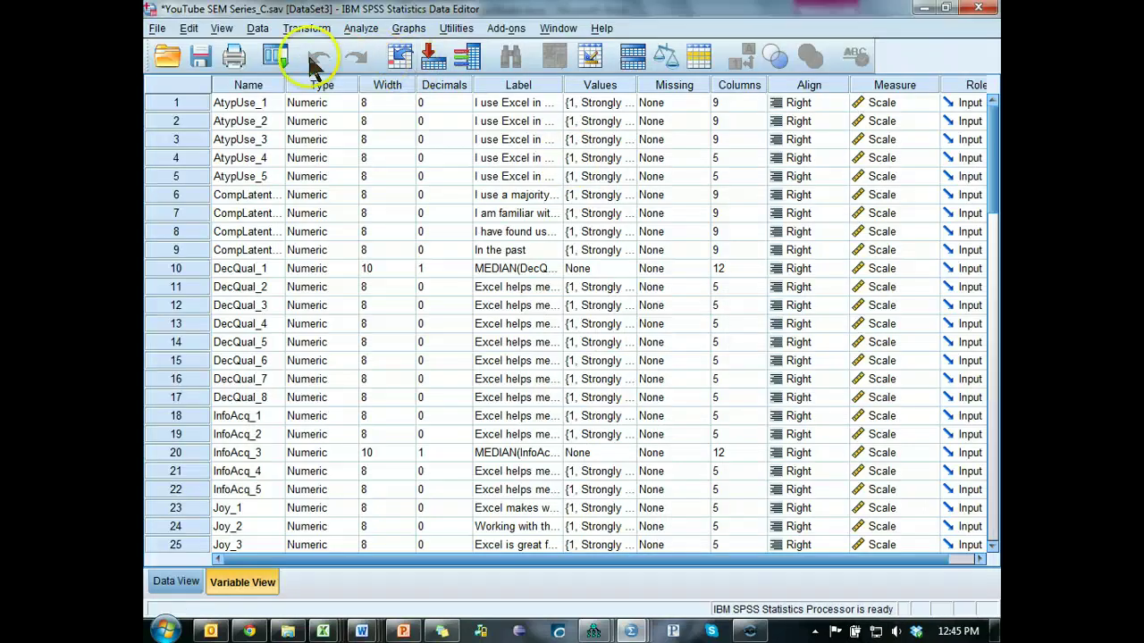
left_click(276, 56)
left_click(283, 93)
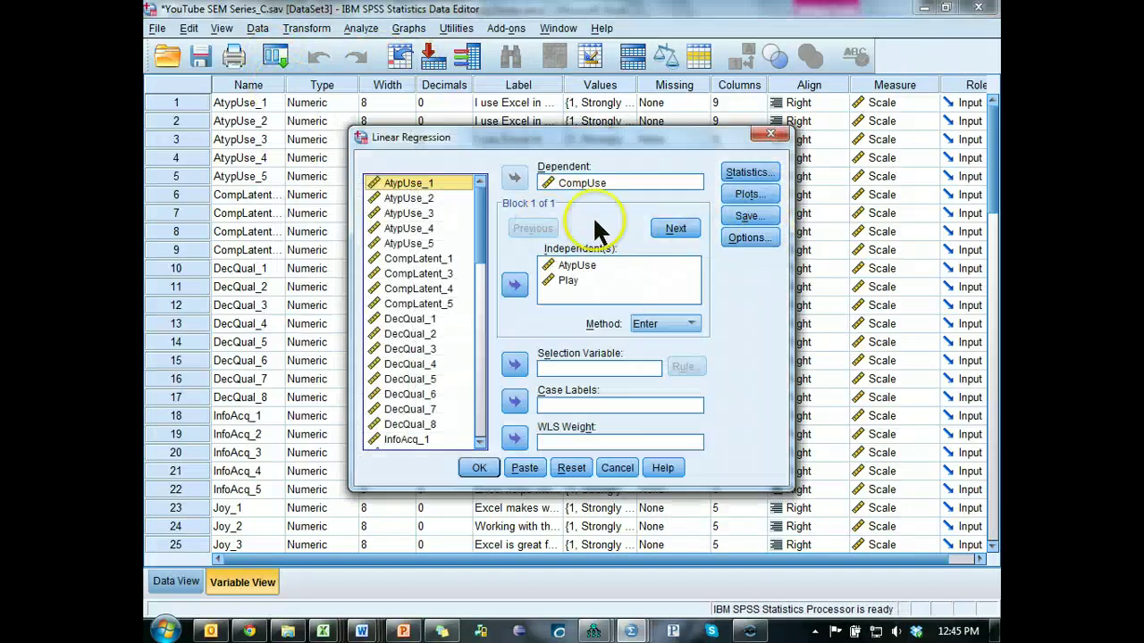
left_click(588, 183)
left_click(515, 177)
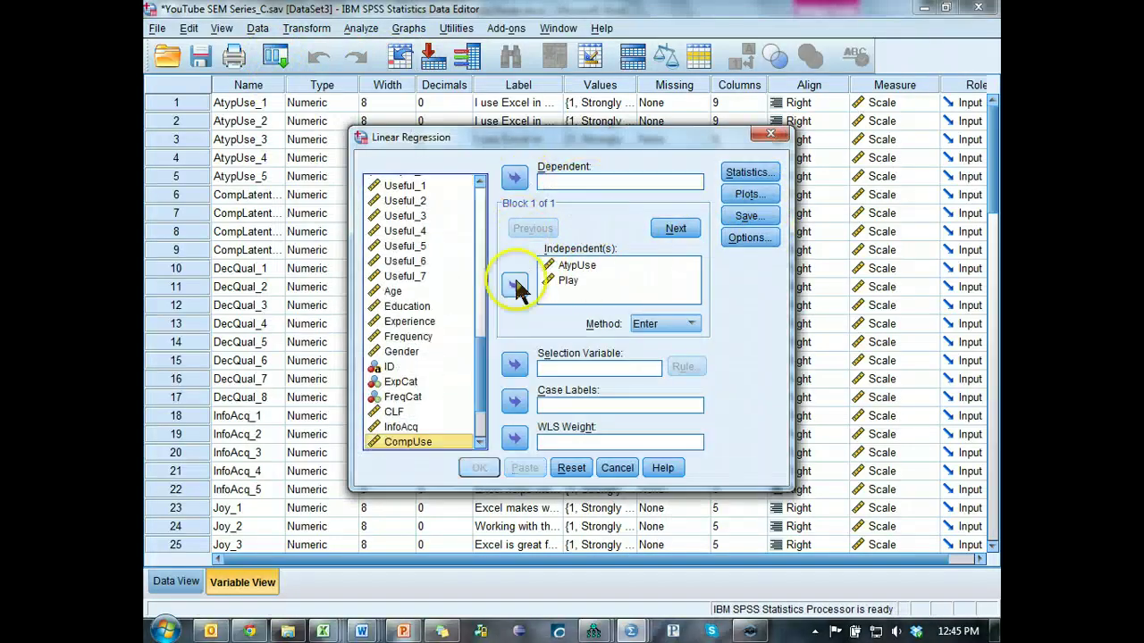
left_click(515, 284)
left_click(574, 266)
left_click(515, 285)
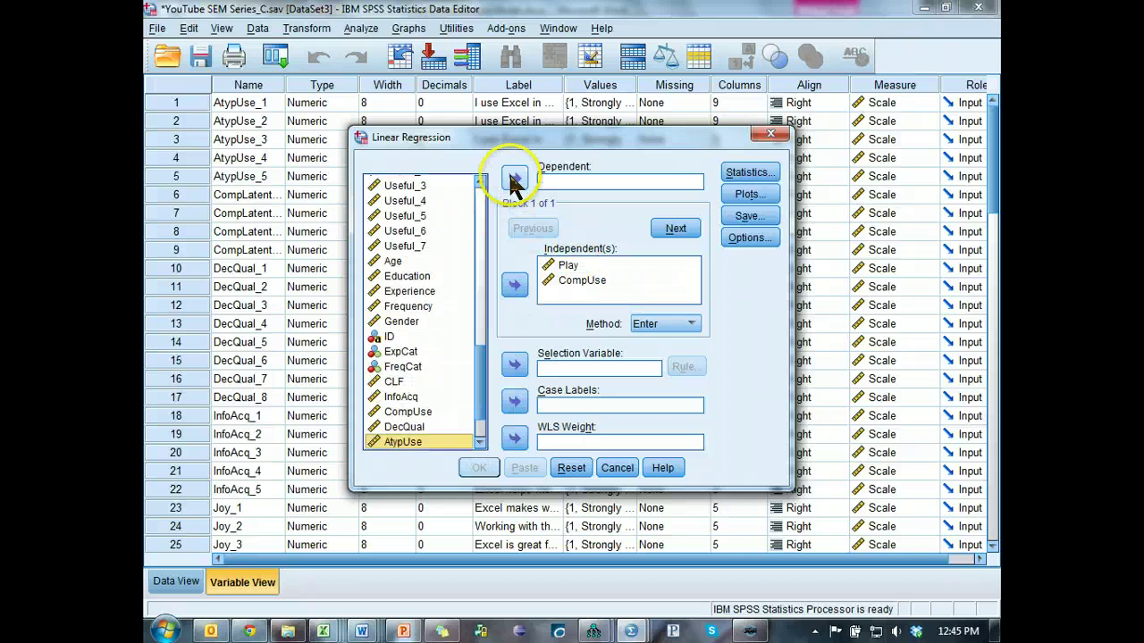
left_click(515, 177)
left_click(480, 469)
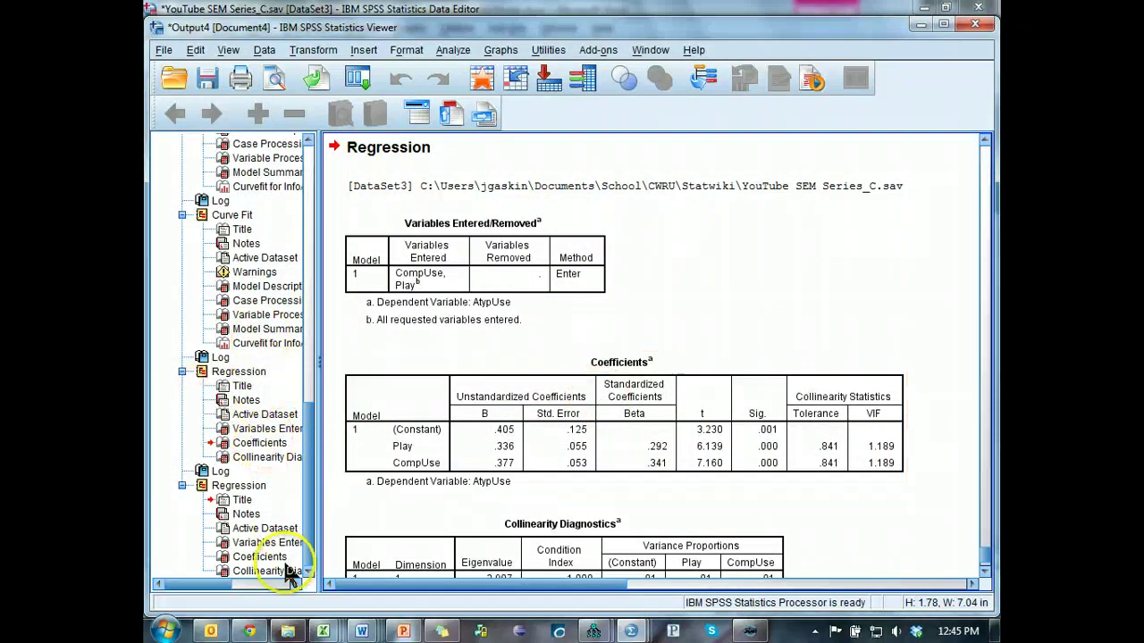
left_click(271, 444)
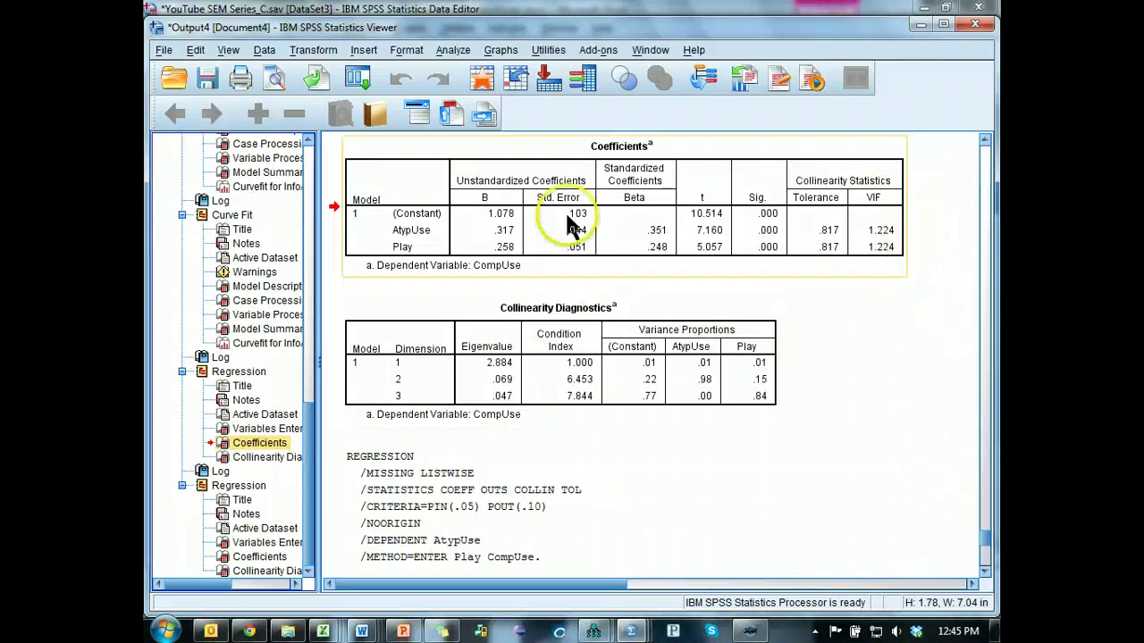
left_click(357, 78)
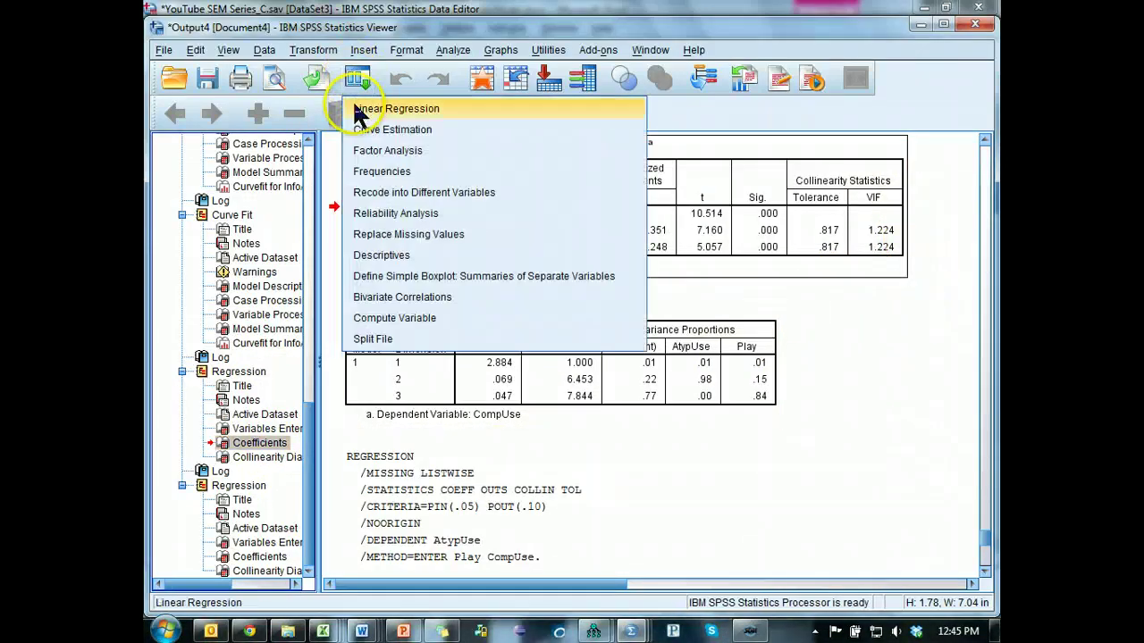
Rerun the regression with Play as dependent and CompUse and AtypUse as predictors
left_click(357, 108)
left_click(576, 191)
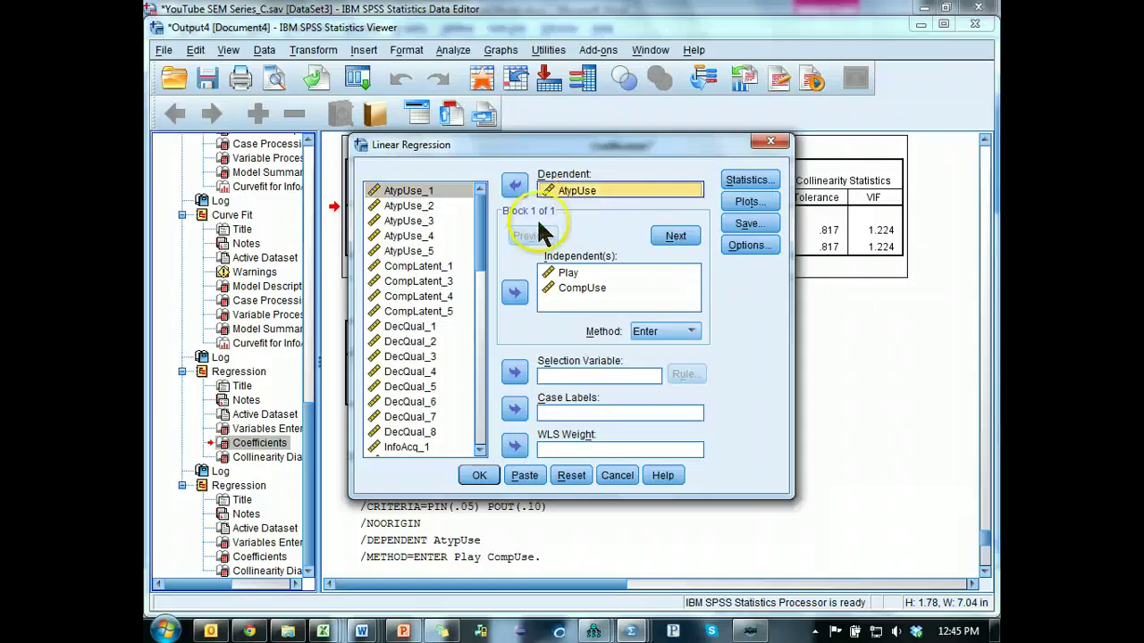
left_click(514, 185)
left_click(515, 293)
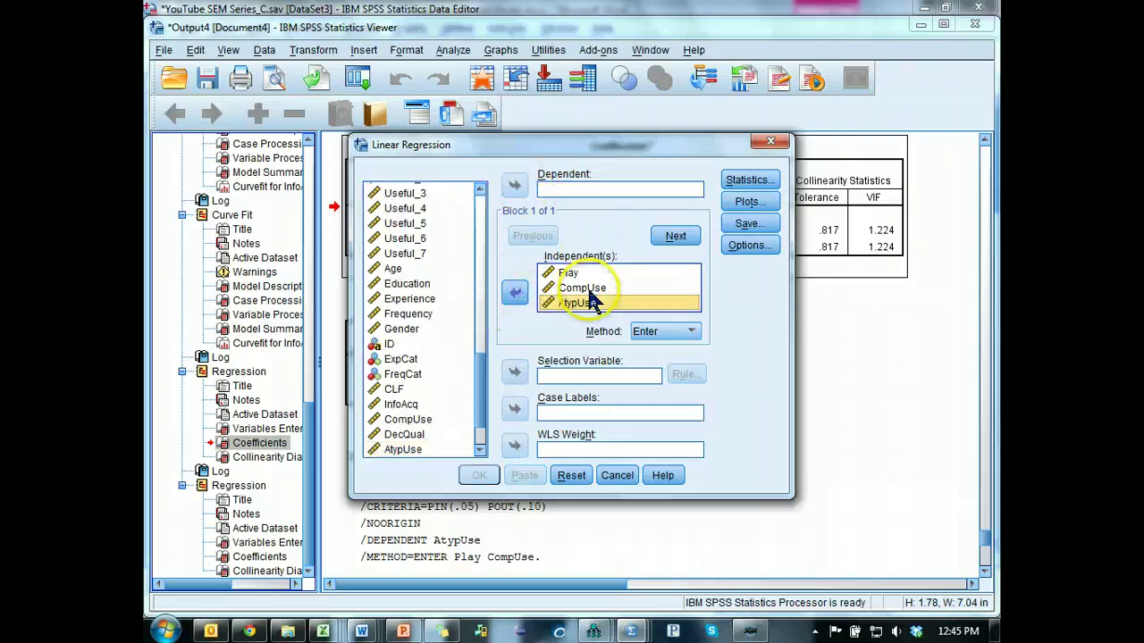
left_click(566, 273)
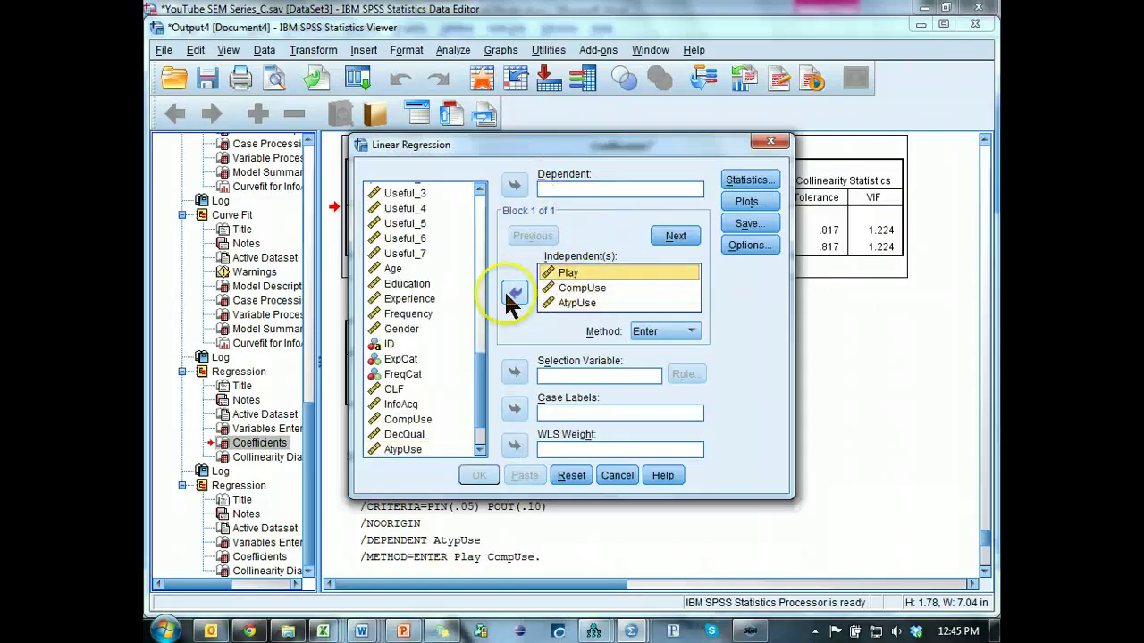
left_click(515, 293)
left_click(514, 185)
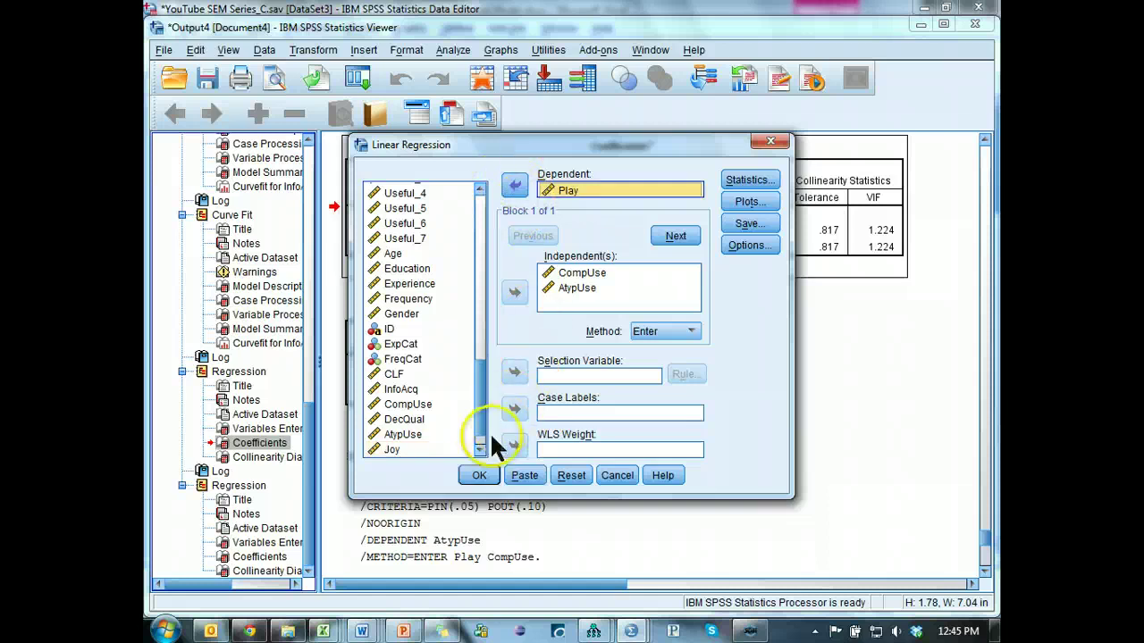
left_click(479, 475)
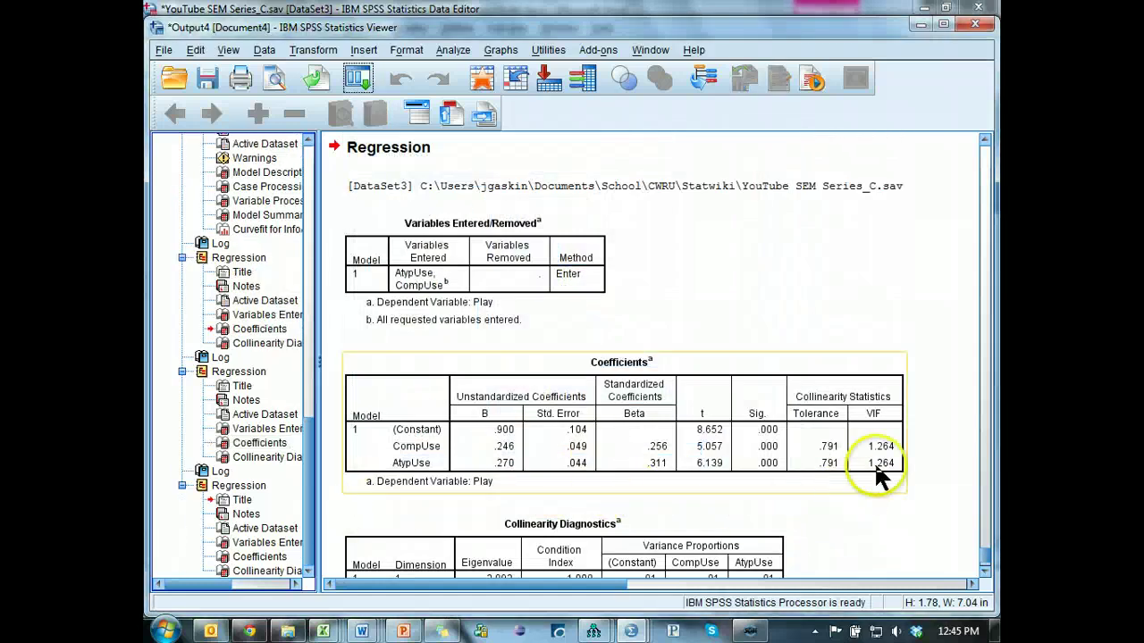
Review the Play Coefficients table with VIFs of 1.264, then return to the Word model diagram
left_click(910, 450)
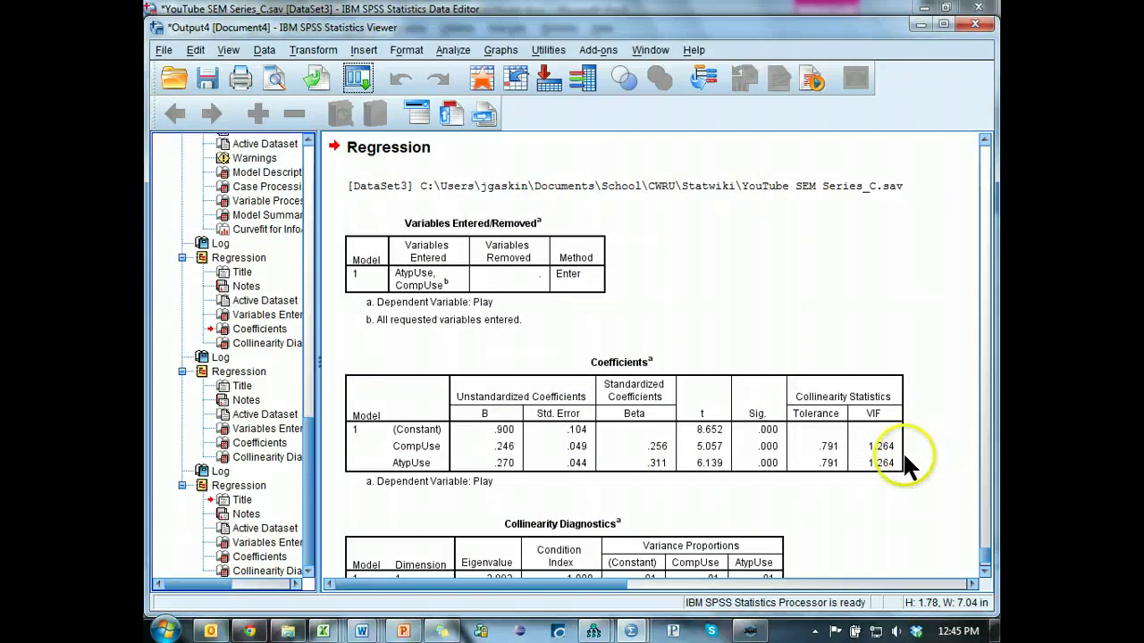
left_click(852, 351)
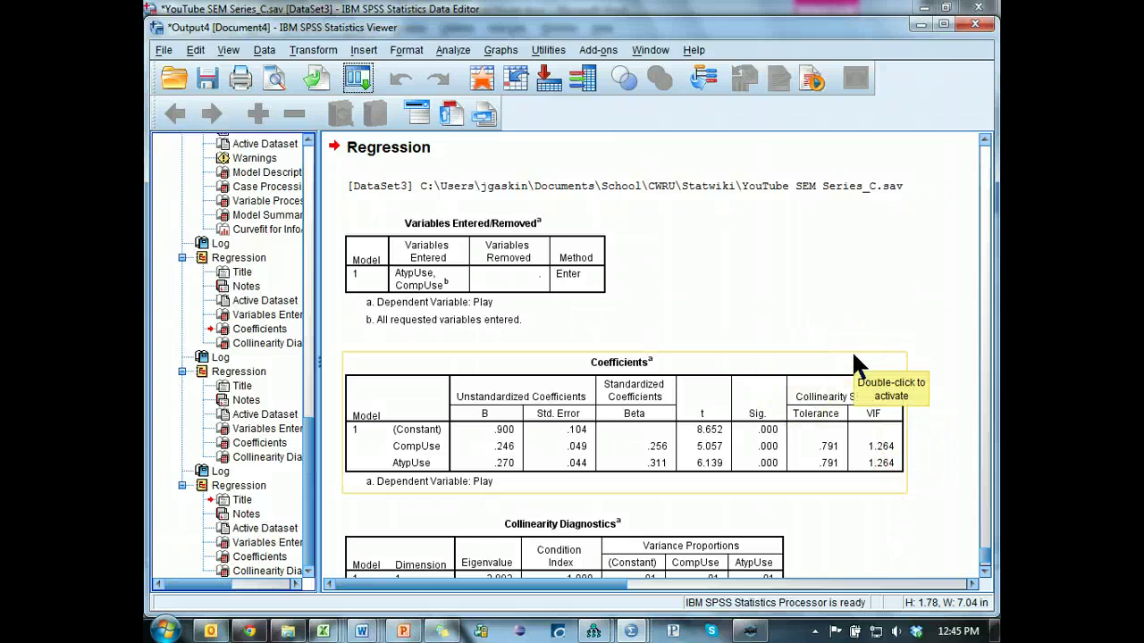
left_click(860, 346)
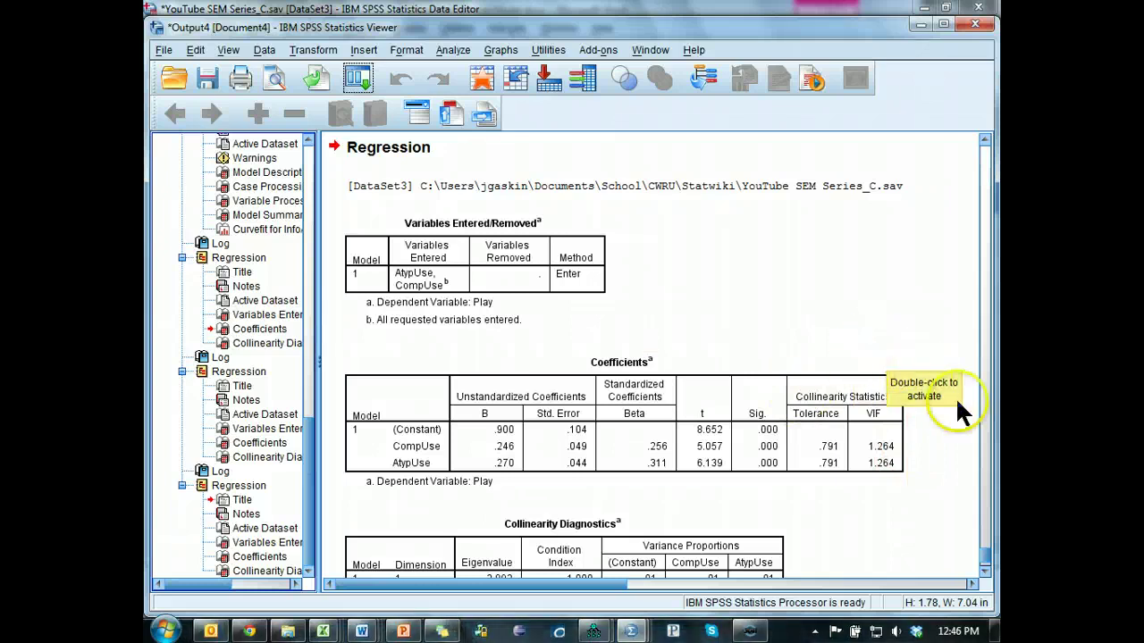
left_click(956, 454)
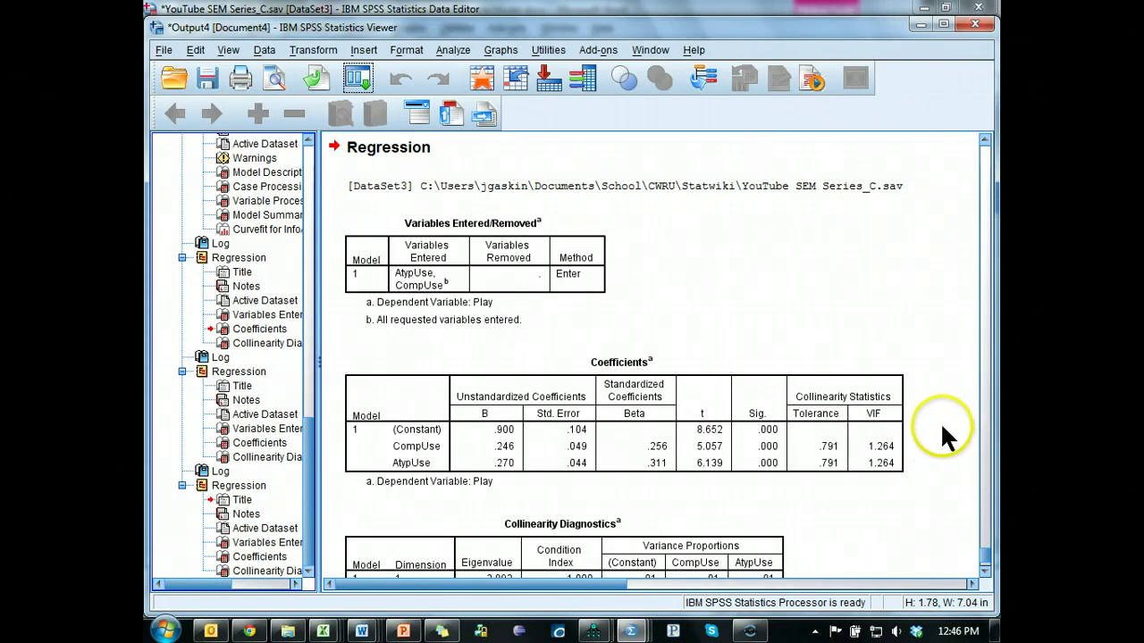
left_click(454, 452)
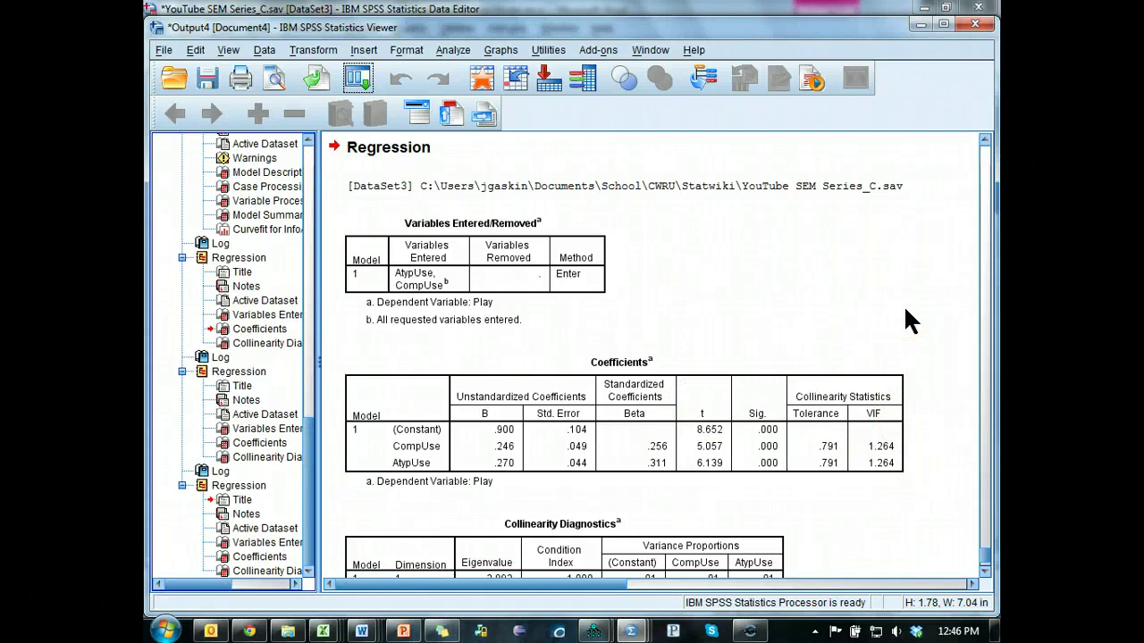
key("alt+Tab")
key("alt+Tab")
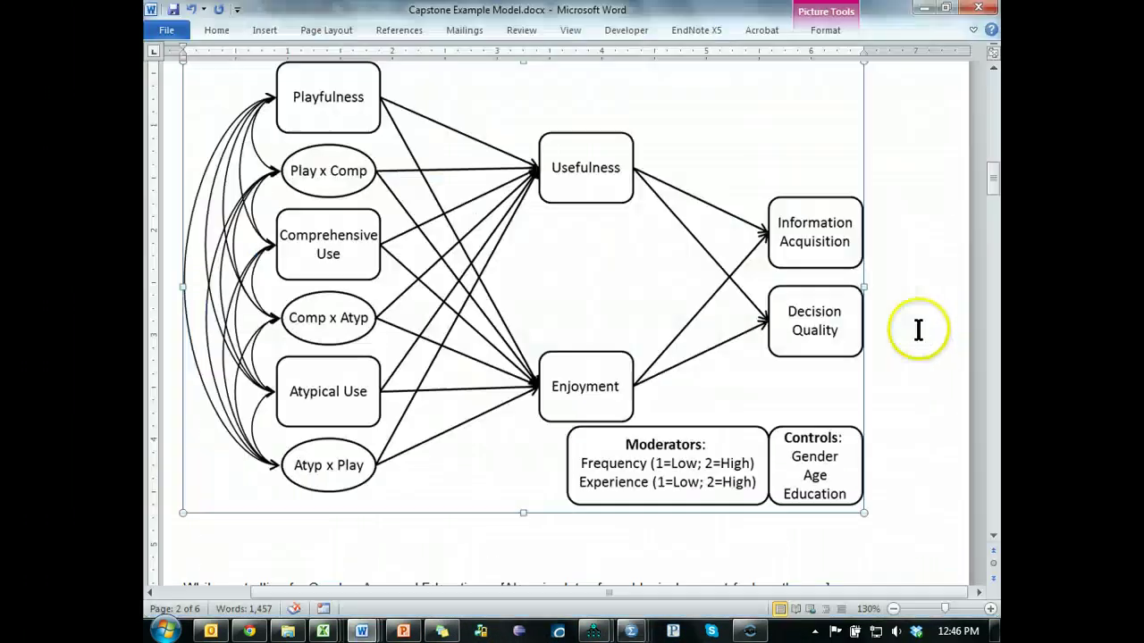
key("alt+Tab")
key("alt+Tab")
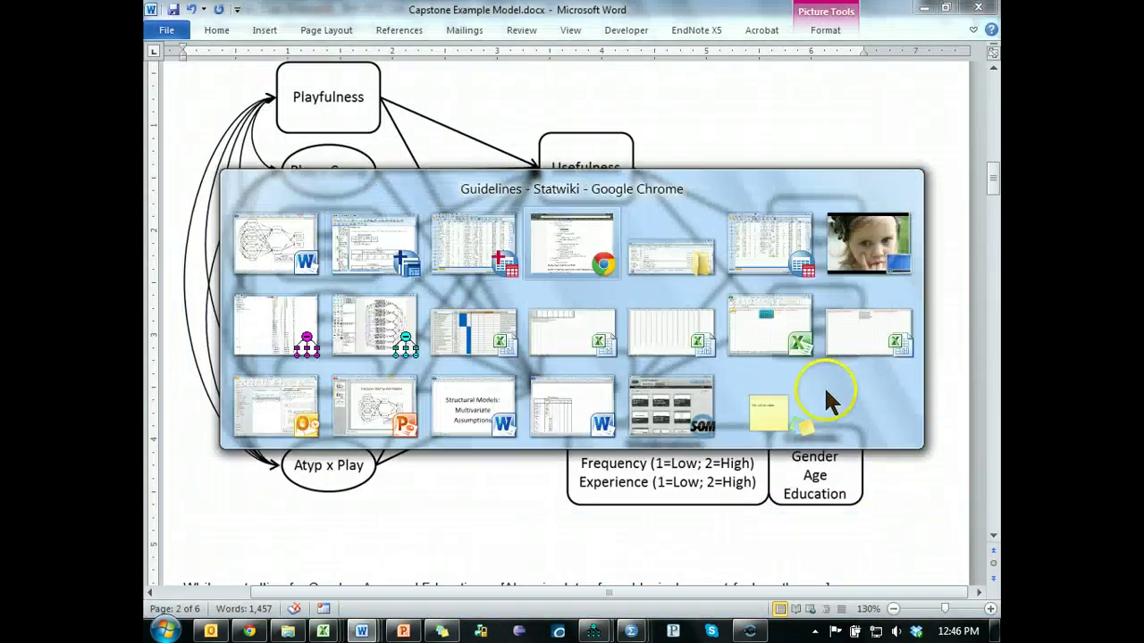